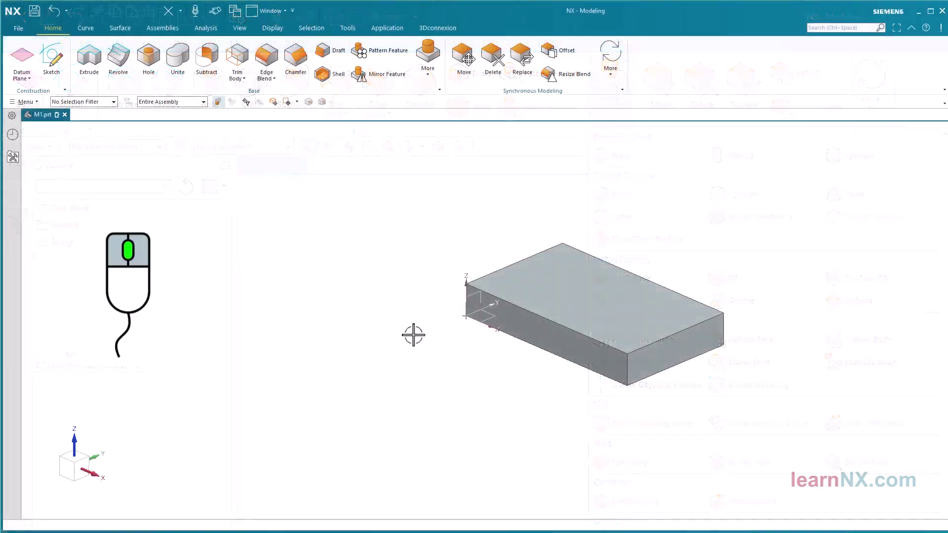
{"action": "scroll", "coordinate": [442, 355], "scroll_direction": "up", "scroll_amount": 4}
{"action": "scroll", "coordinate": [442, 354], "scroll_direction": "down", "scroll_amount": 4}
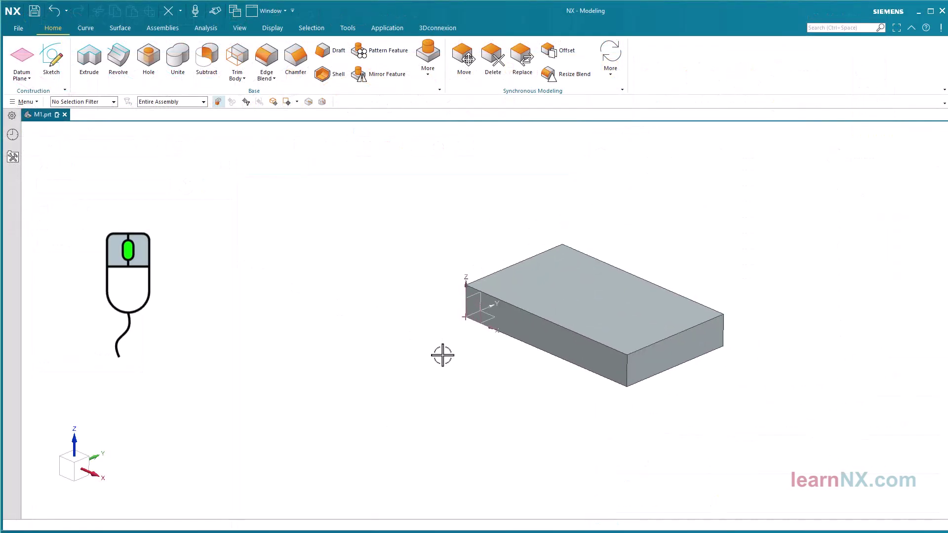
{"action": "mouse_move", "coordinate": [461, 364]}
{"action": "middle_mouse_down"}
{"action": "mouse_move", "coordinate": [266, 381]}
{"action": "mouse_move", "coordinate": [440, 380]}
{"action": "mouse_move", "coordinate": [300, 375]}
{"action": "mouse_move", "coordinate": [291, 363]}
{"action": "mouse_move", "coordinate": [298, 402]}
{"action": "mouse_move", "coordinate": [285, 364]}
{"action": "mouse_move", "coordinate": [206, 313]}
{"action": "mouse_move", "coordinate": [286, 327]}
{"action": "mouse_move", "coordinate": [328, 370]}
{"action": "middle_mouse_up"}
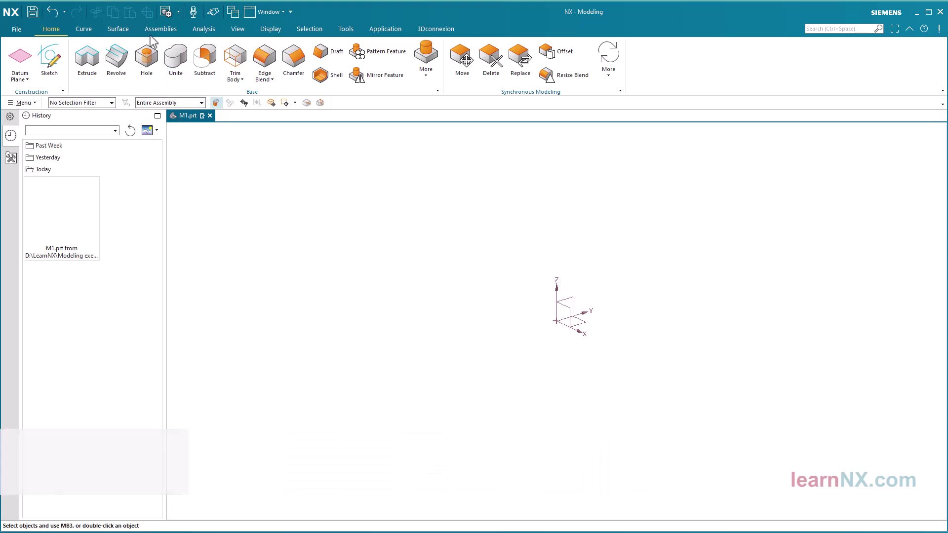
Look through the curve, surface and assembly commands and the additional base modeling commands.
{"action": "left_click", "coordinate": [85, 31]}
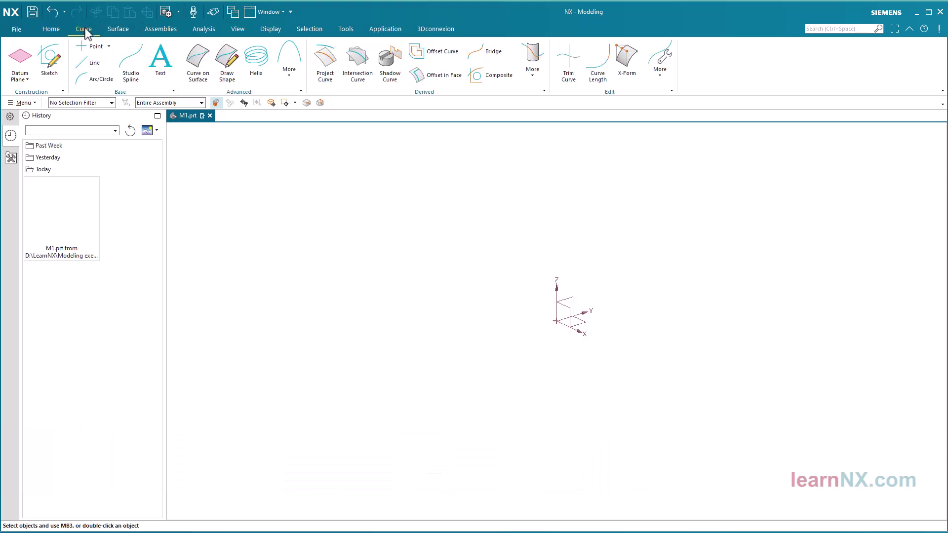
{"action": "left_click", "coordinate": [120, 30]}
{"action": "left_click", "coordinate": [168, 31]}
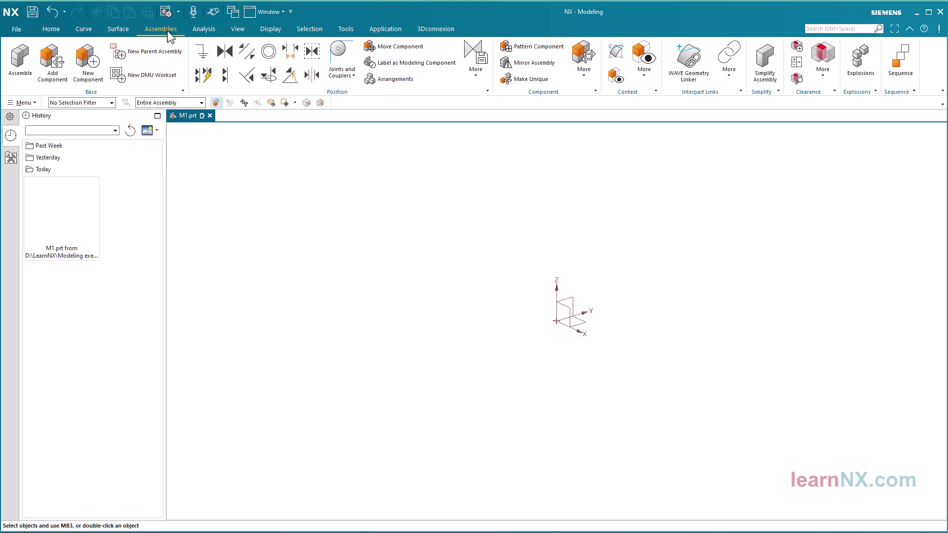
{"action": "left_click", "coordinate": [51, 31]}
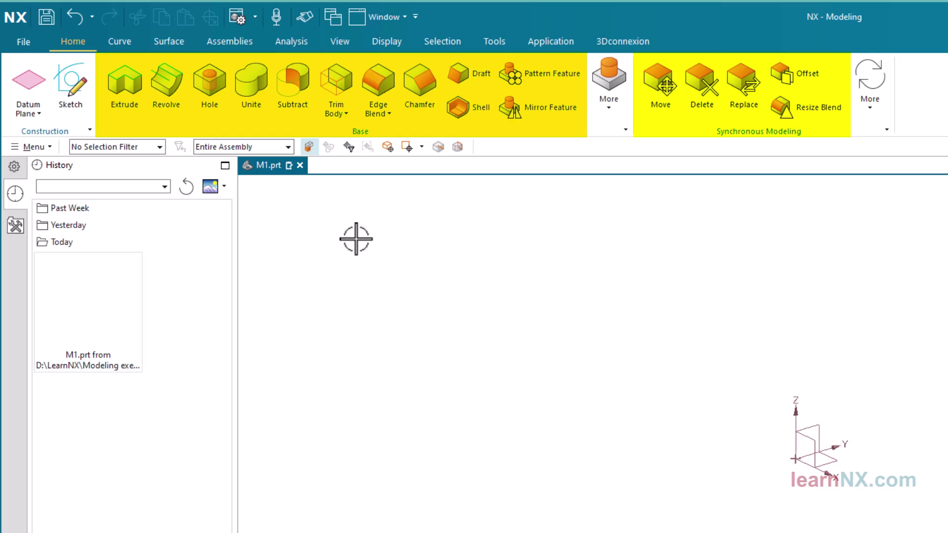
{"action": "left_click", "coordinate": [606, 113]}
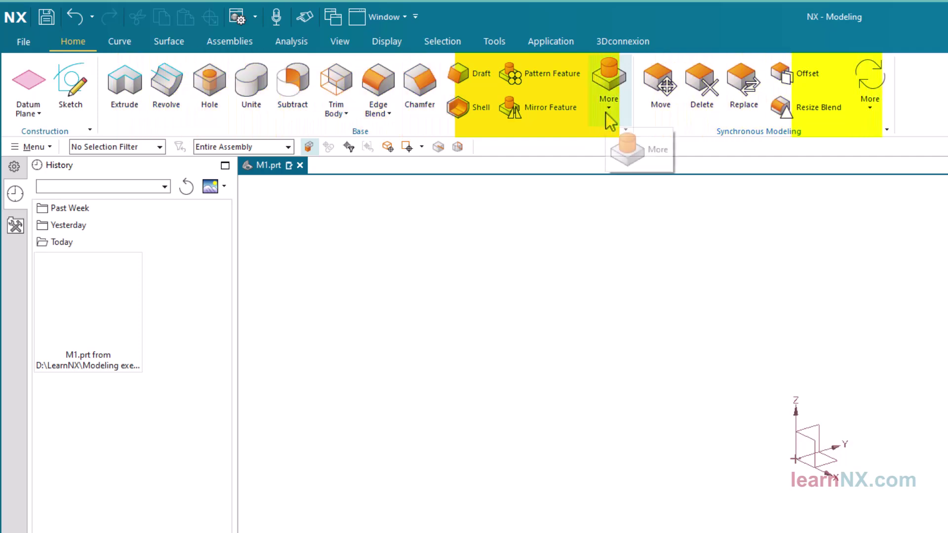
{"action": "left_click", "coordinate": [605, 112]}
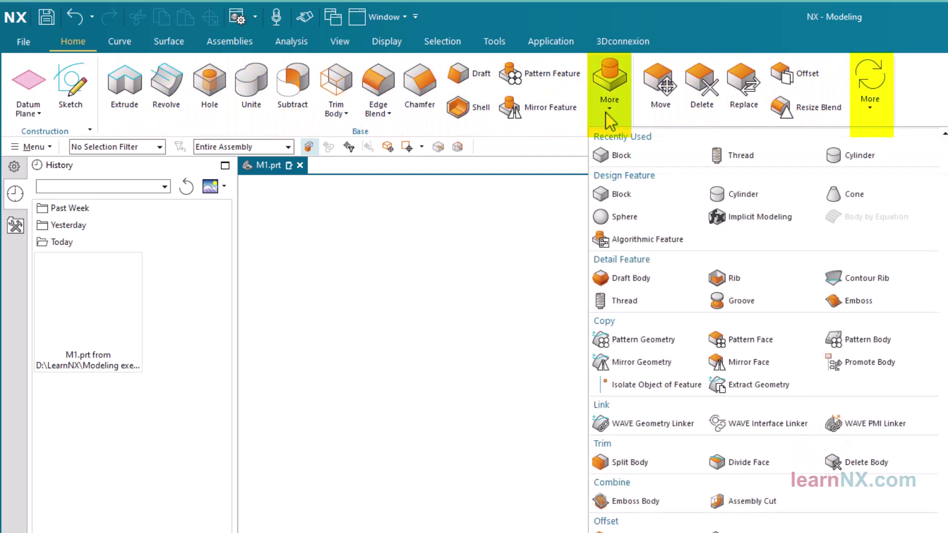
{"action": "left_click", "coordinate": [605, 113]}
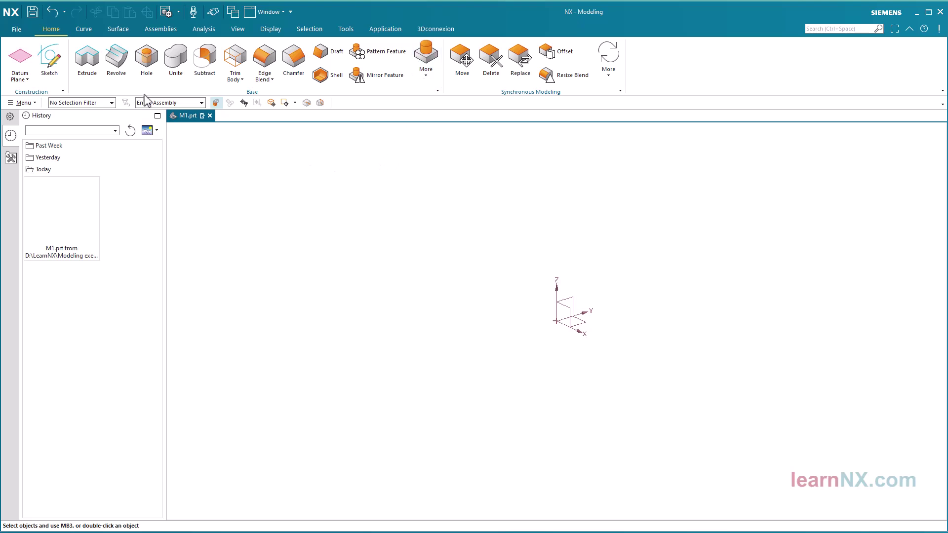
Try collapsing and restoring the ribbon, and switch full-screen display on and off.
{"action": "double_click", "coordinate": [53, 29]}
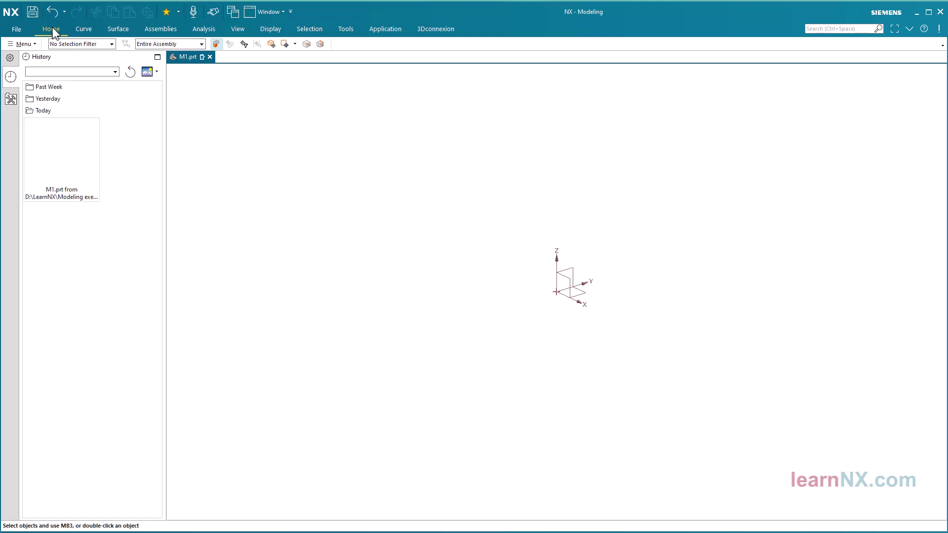
{"action": "double_click", "coordinate": [53, 31]}
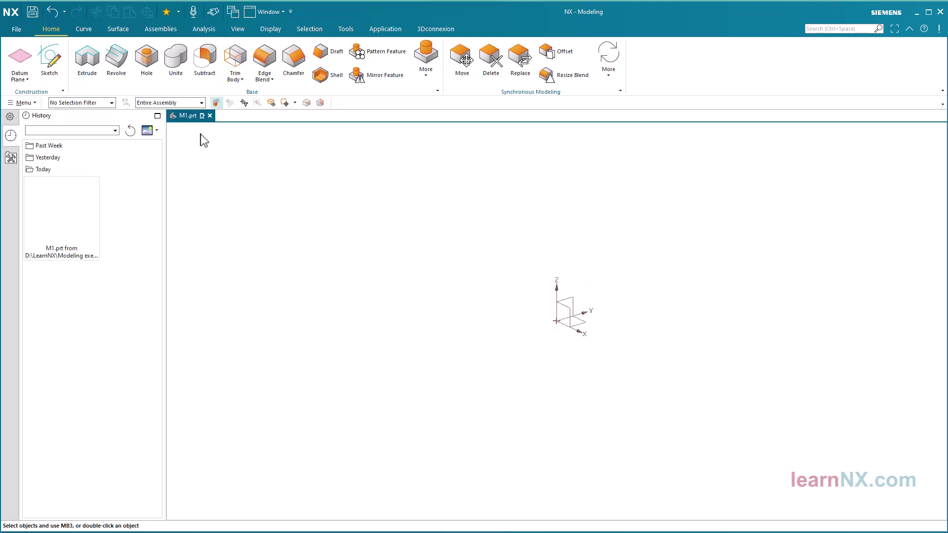
{"action": "left_click", "coordinate": [894, 30]}
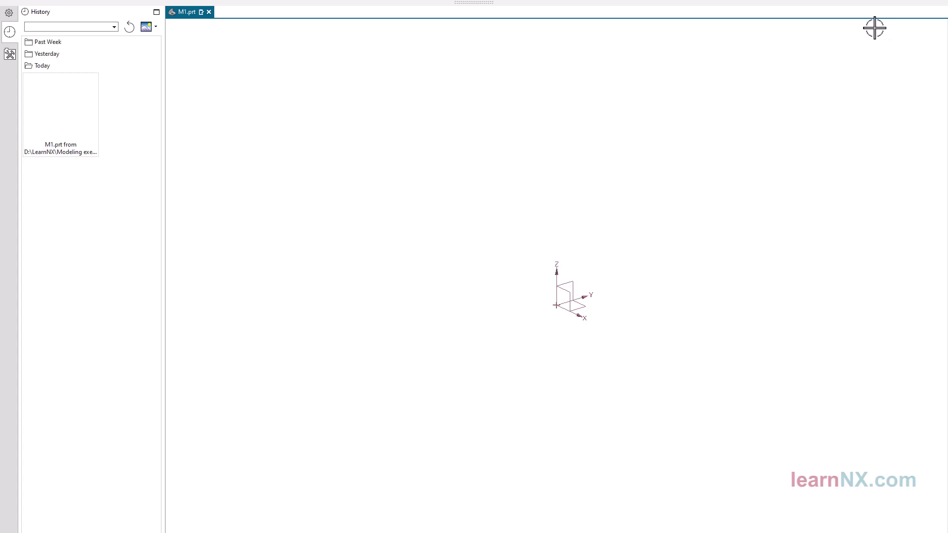
{"action": "mouse_move", "coordinate": [486, 4]}
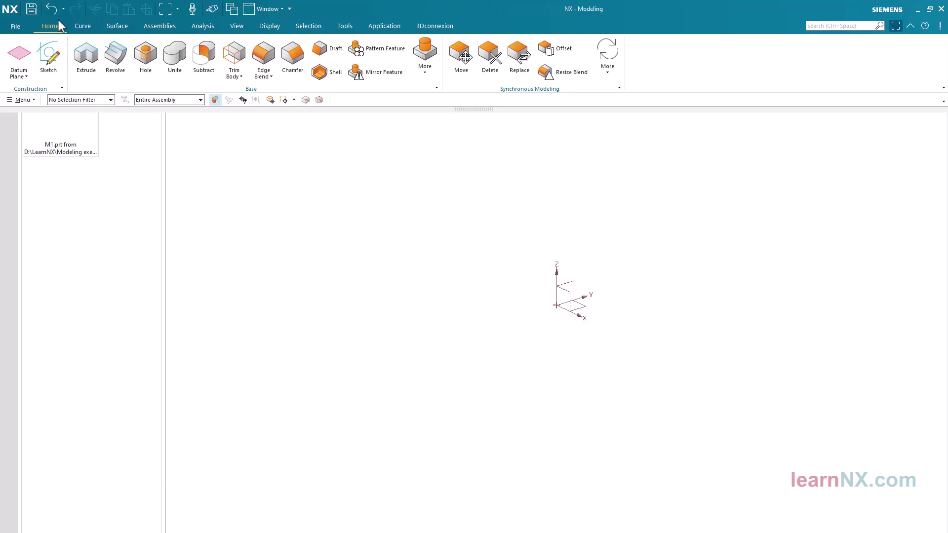
{"action": "left_click", "coordinate": [81, 29]}
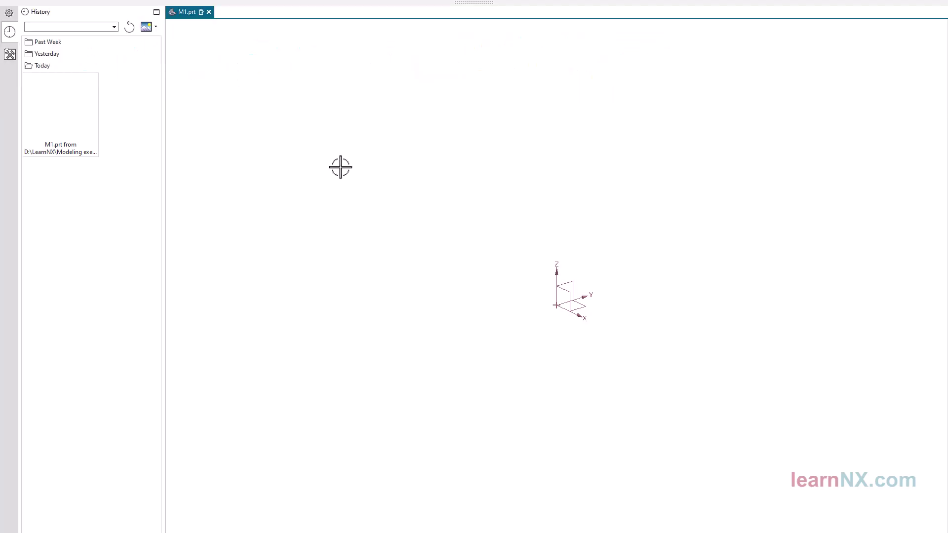
{"action": "right_click", "coordinate": [341, 165]}
{"action": "mouse_move", "coordinate": [478, 5]}
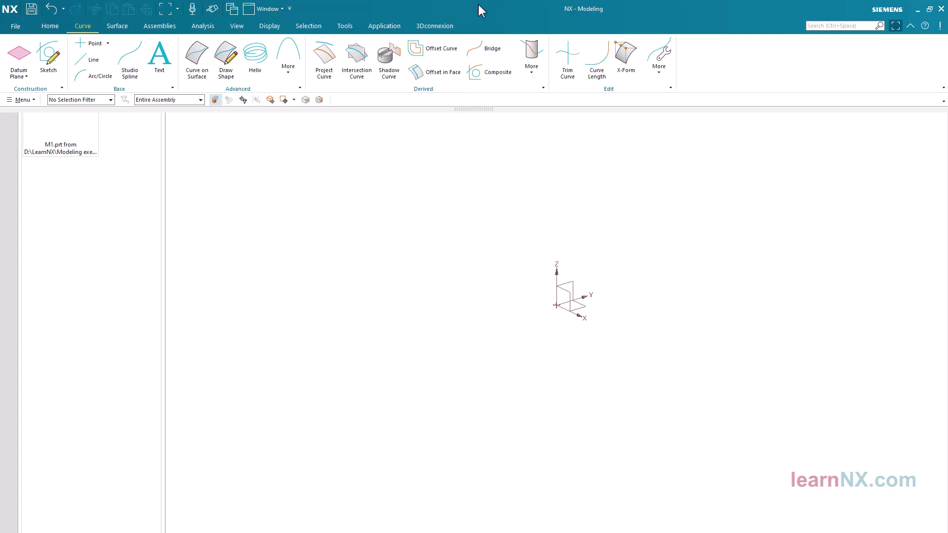
{"action": "left_click", "coordinate": [895, 27]}
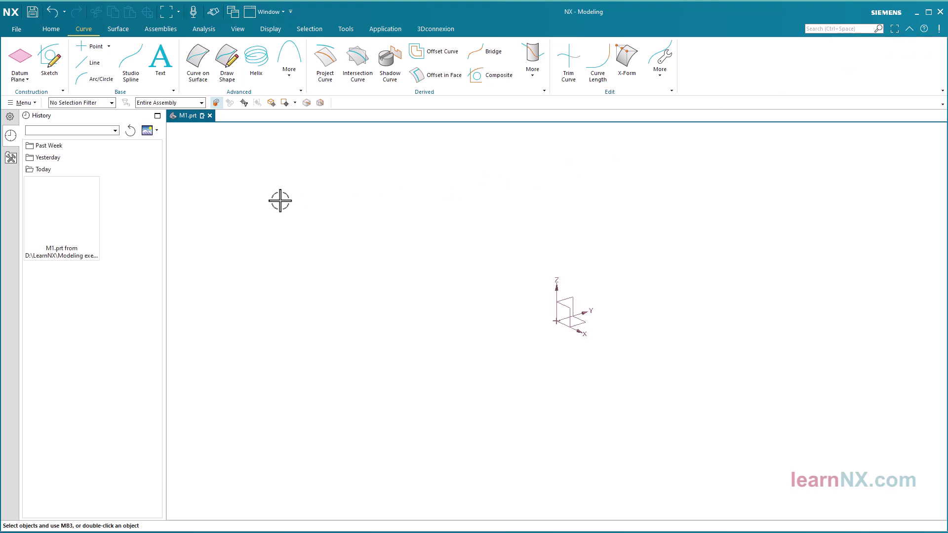
Unpin the resource bar and view its Roles and History content.
{"action": "left_click", "coordinate": [9, 117]}
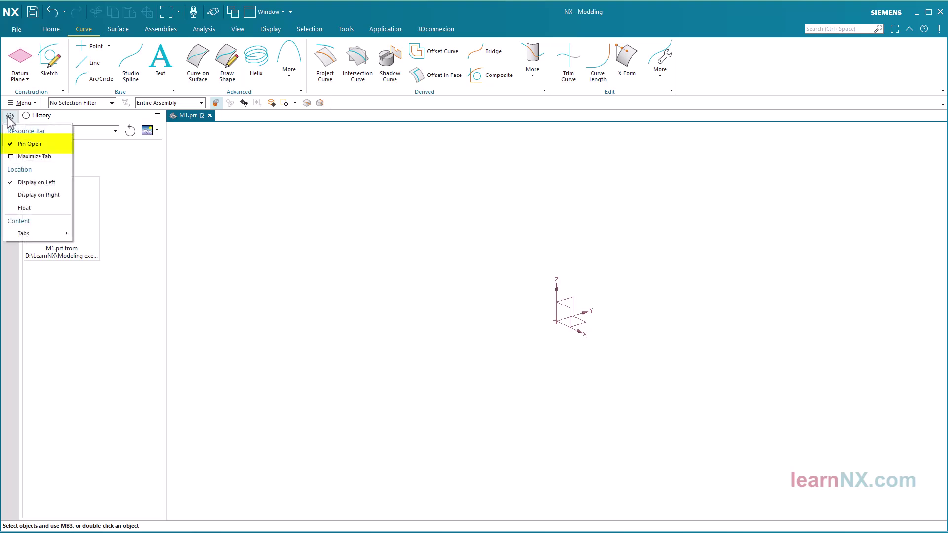
{"action": "left_click", "coordinate": [18, 144]}
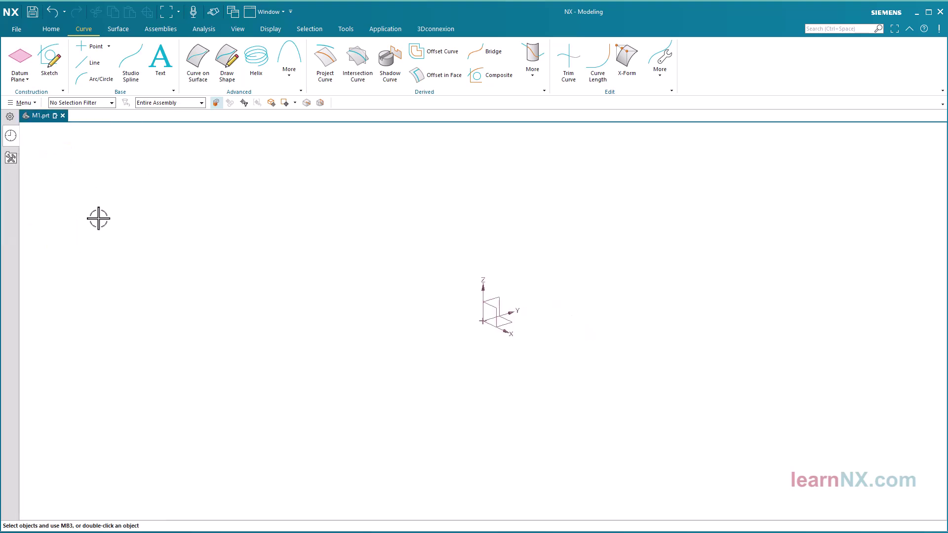
{"action": "left_click", "coordinate": [11, 159]}
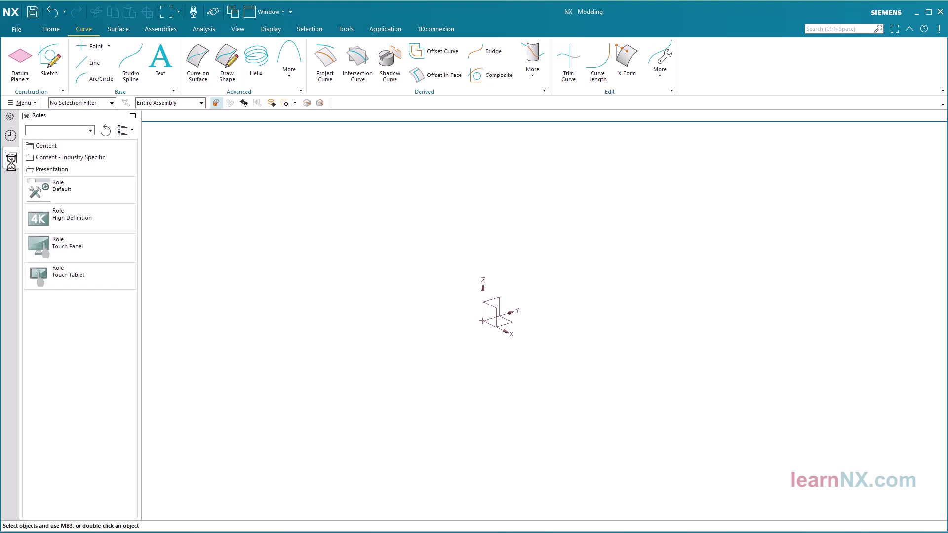
{"action": "left_click", "coordinate": [10, 136]}
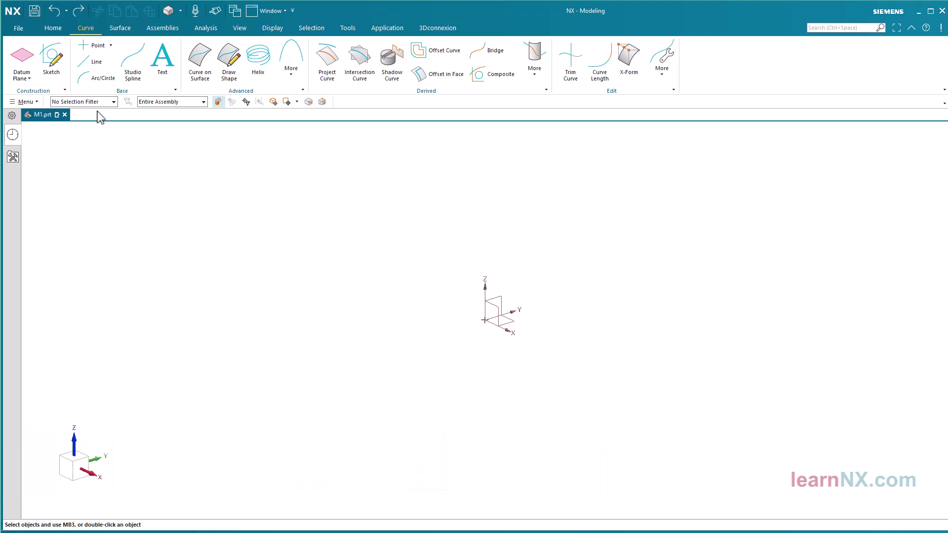
Start the Block feature and inspect the coordinate options for its origin point without changing them.
{"action": "left_click", "coordinate": [53, 29]}
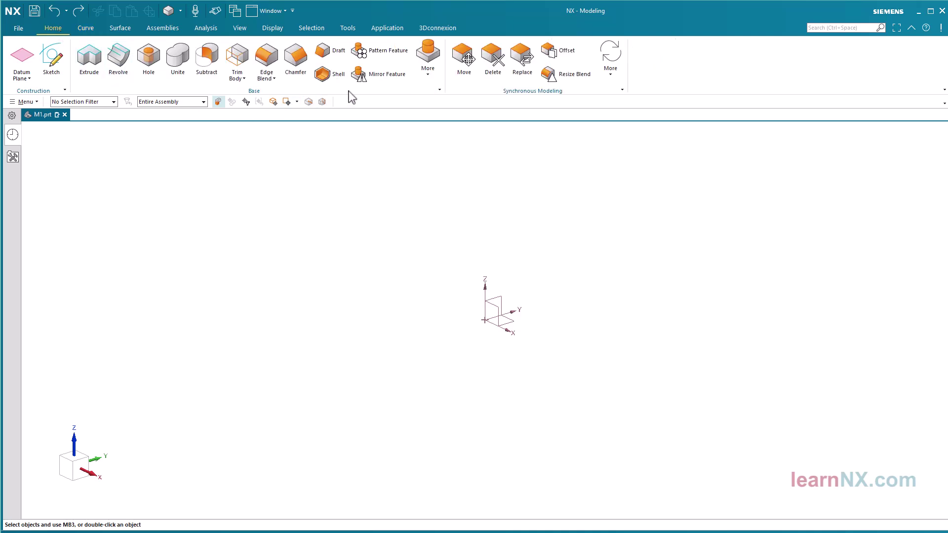
{"action": "left_click", "coordinate": [427, 78]}
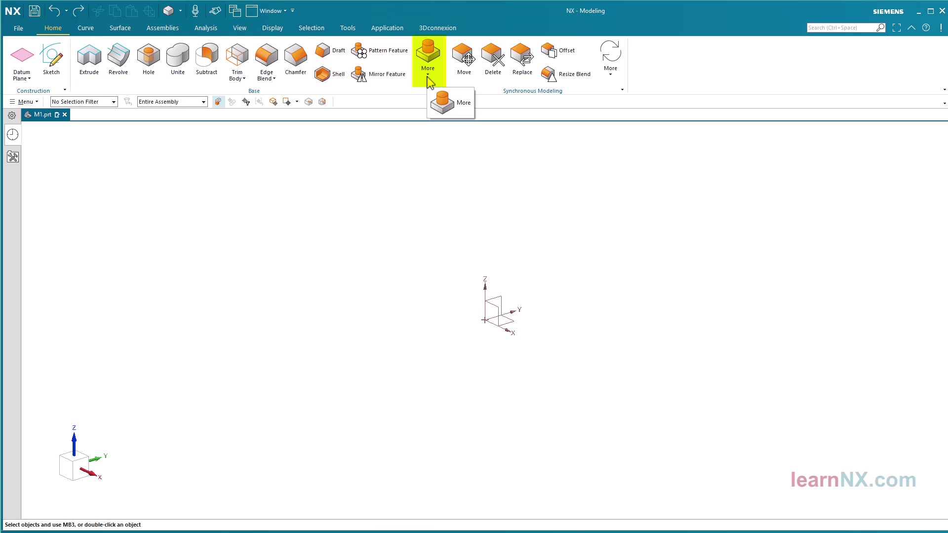
{"action": "left_click", "coordinate": [428, 79]}
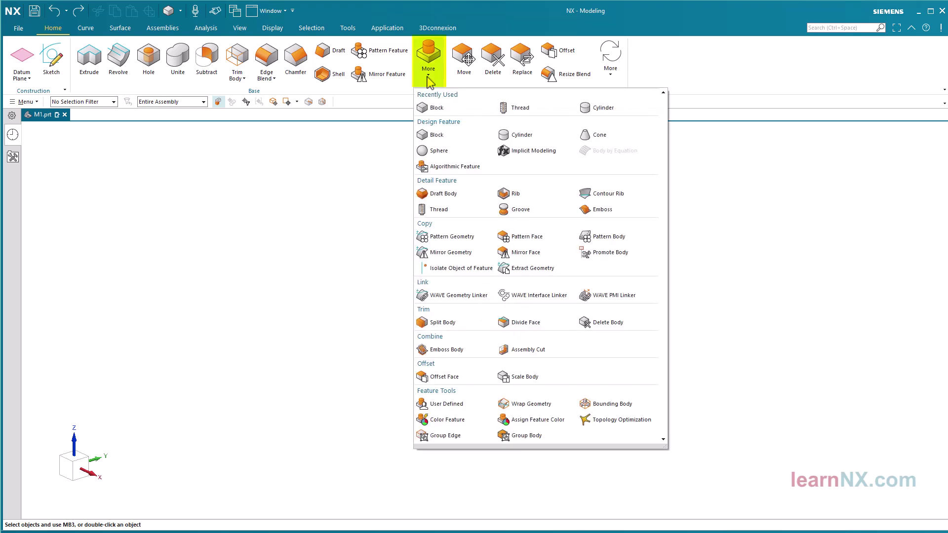
{"action": "left_click", "coordinate": [449, 137]}
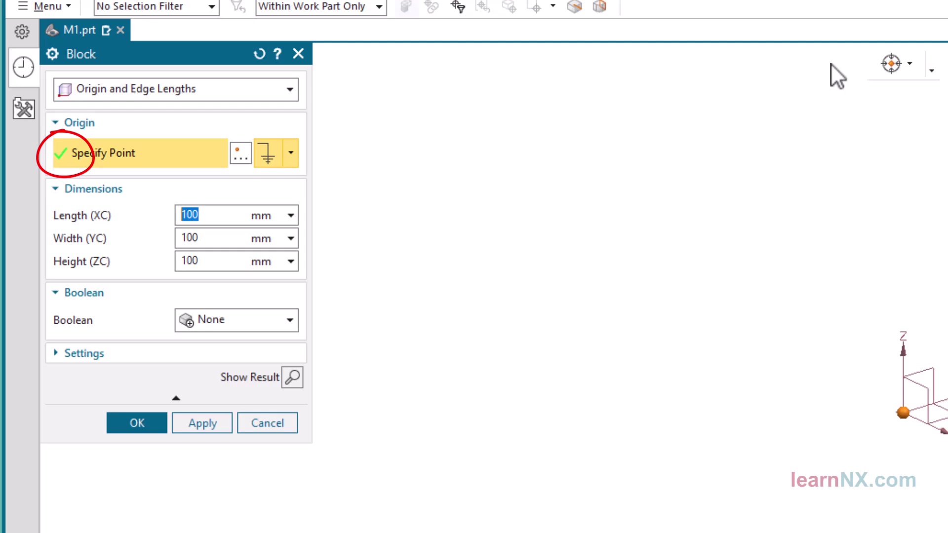
{"action": "left_click", "coordinate": [247, 157]}
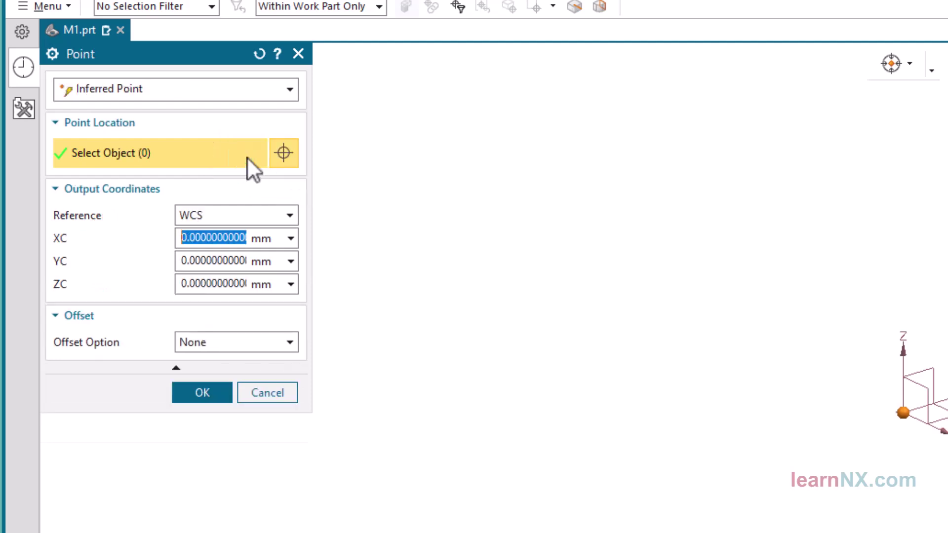
{"action": "left_click", "coordinate": [284, 399]}
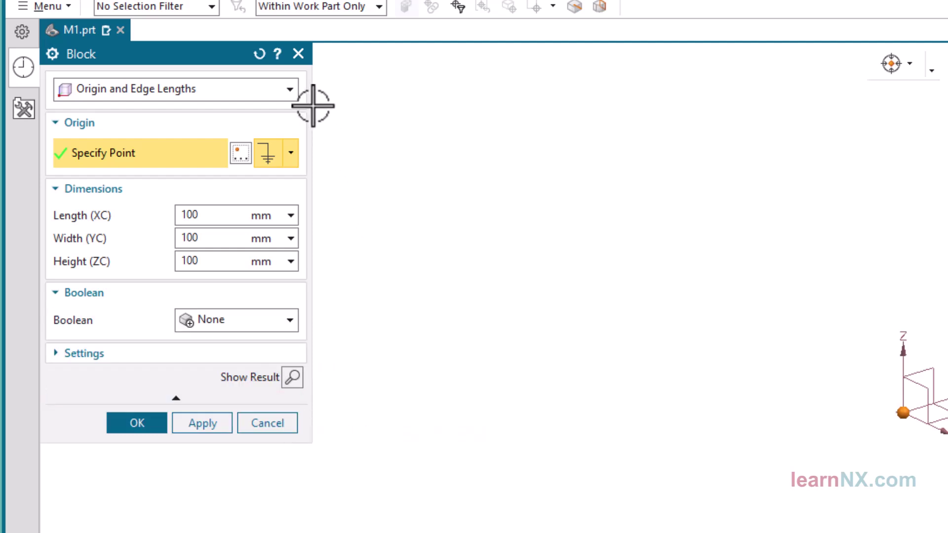
Try displaying the block creation types as shortcuts and restore the list display.
{"action": "left_click", "coordinate": [292, 91]}
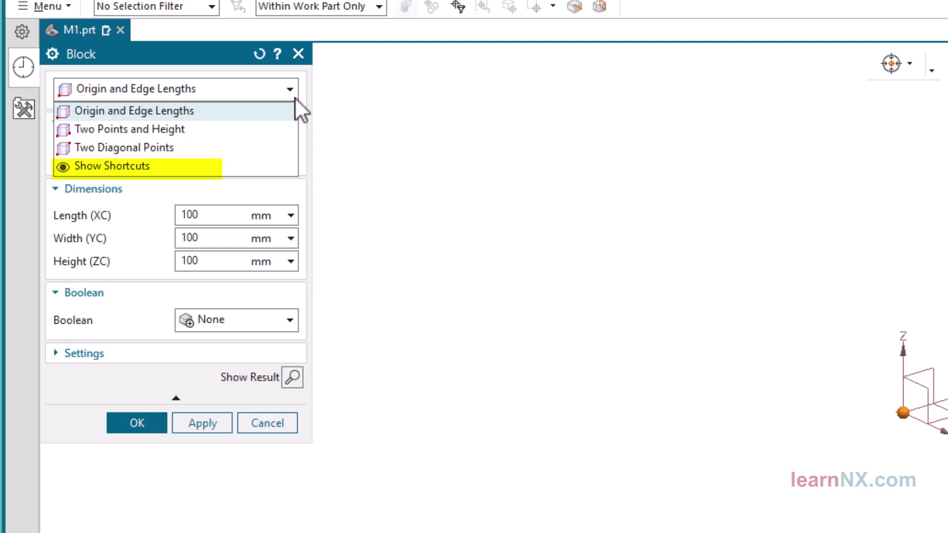
{"action": "left_click", "coordinate": [263, 166]}
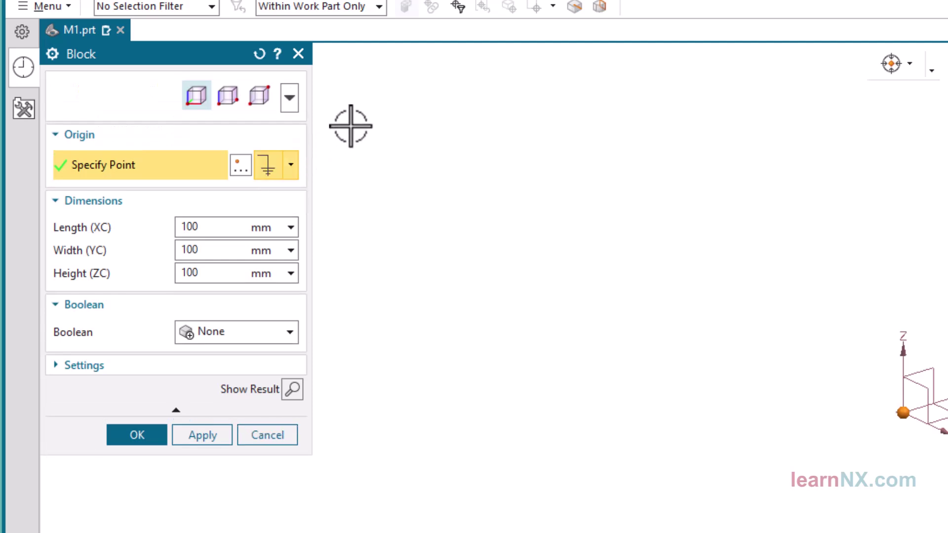
{"action": "left_click", "coordinate": [290, 98]}
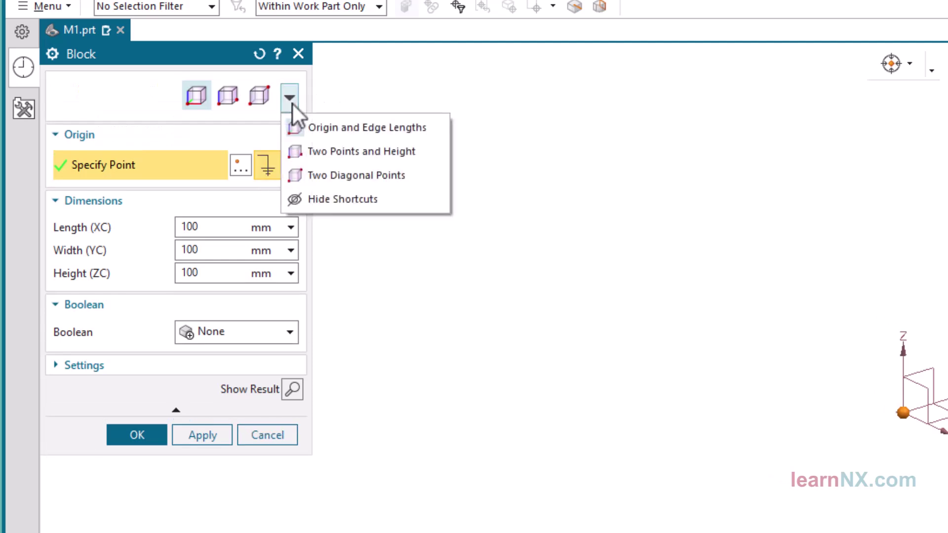
{"action": "left_click", "coordinate": [353, 200]}
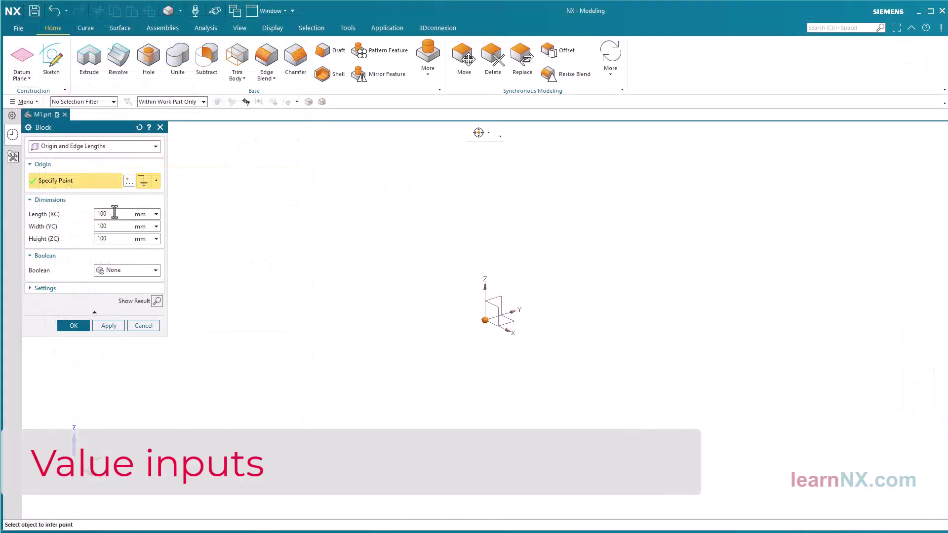
Keep the block's length at 100 mm and set its width to 60 mm.
{"action": "double_click", "coordinate": [113, 214]}
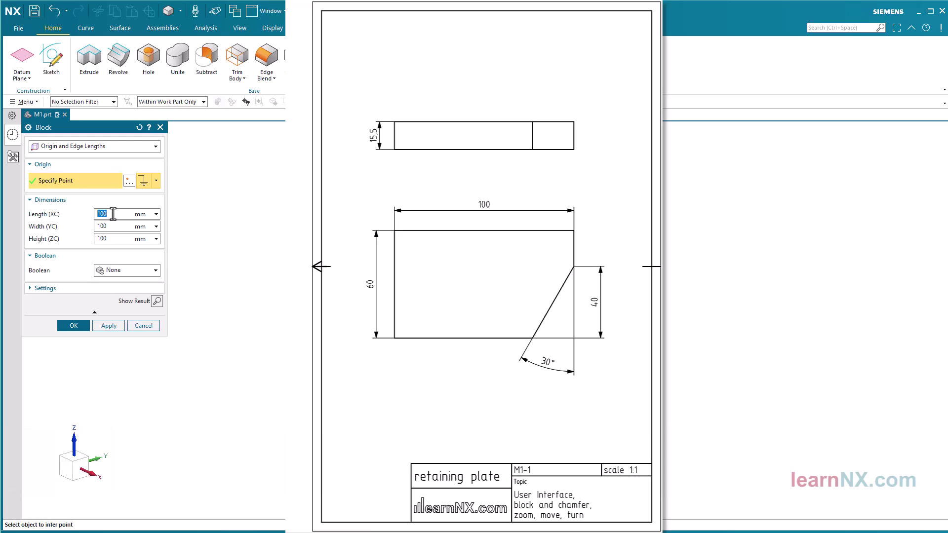
{"action": "key", "text": "Tab"}
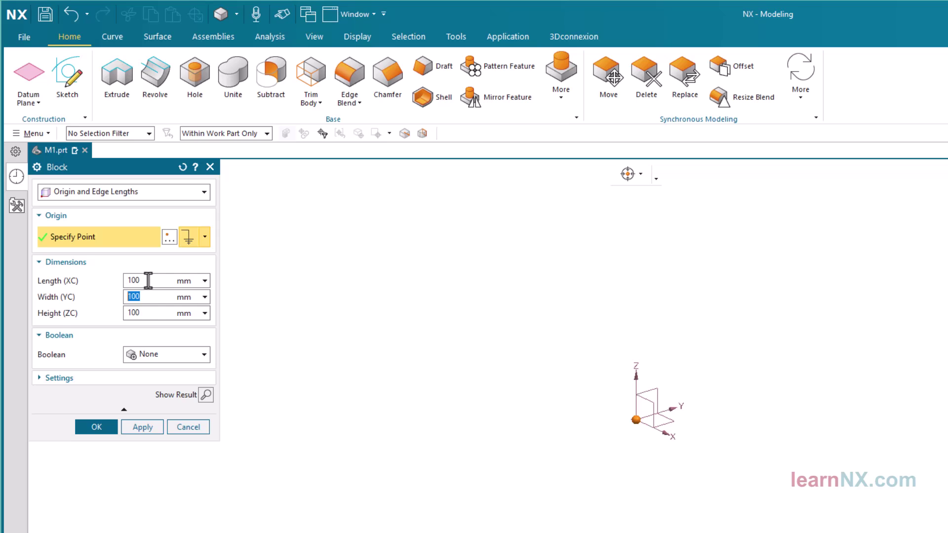
{"action": "key", "text": "Return"}
{"action": "type", "text": "60"}
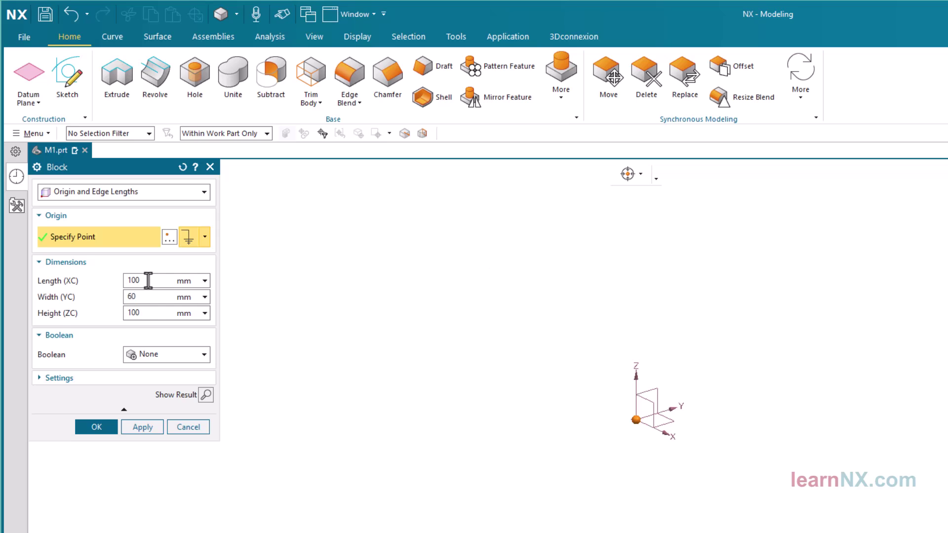
{"action": "key", "text": "Tab"}
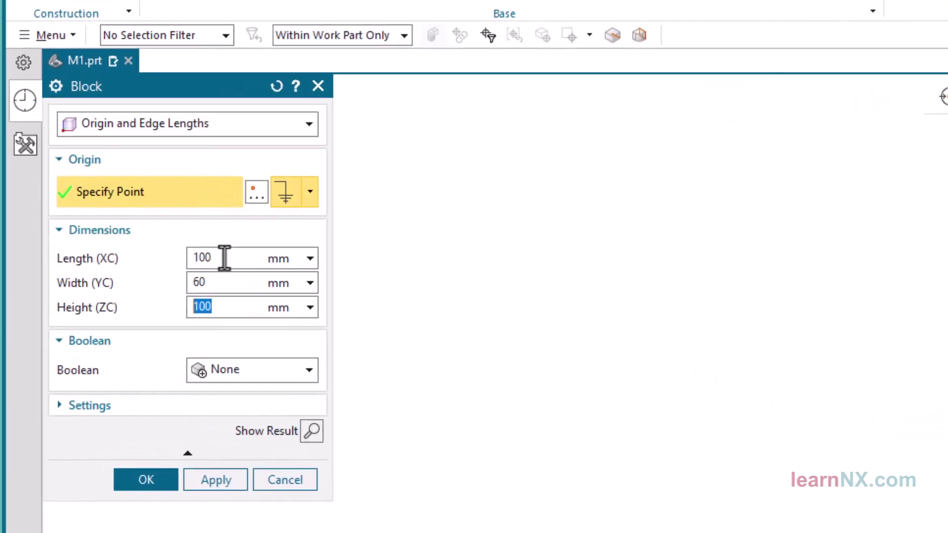
Try to enter the block's height with a decimal comma, as 15,5.
{"action": "type", "text": "15"}
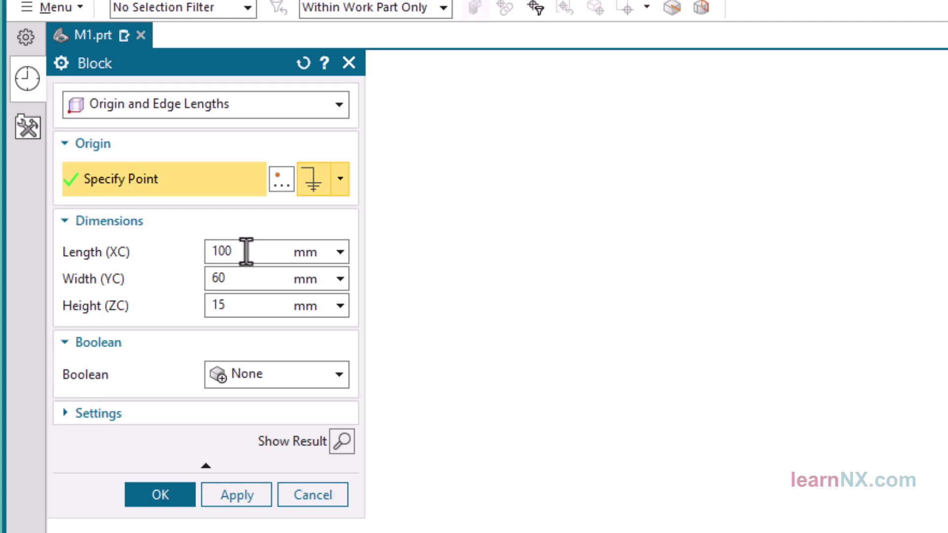
{"action": "type", "text": ",5"}
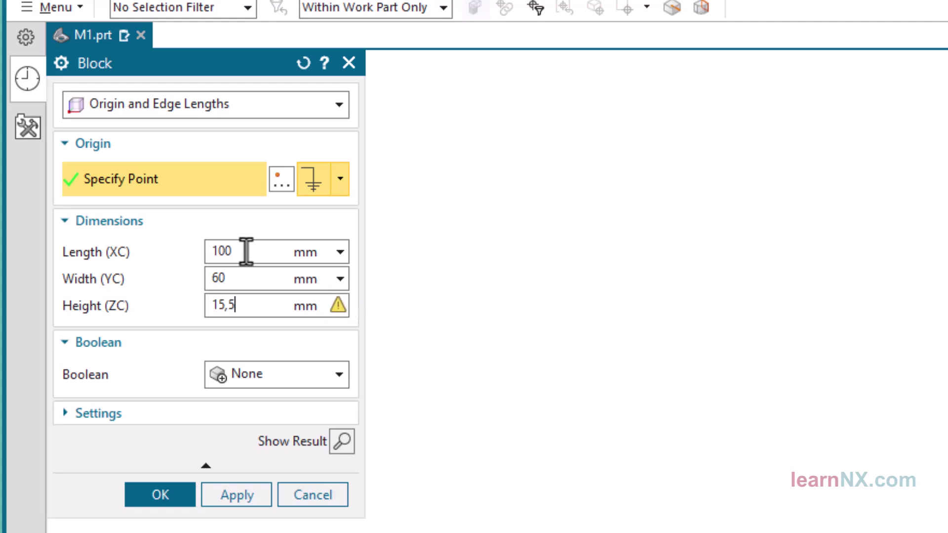
{"action": "key", "text": "Return"}
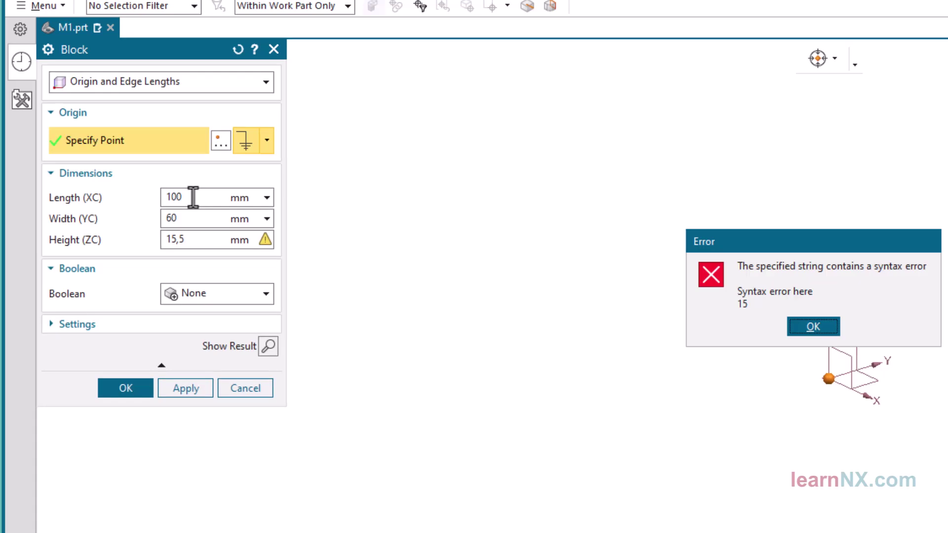
{"action": "left_click", "coordinate": [812, 327]}
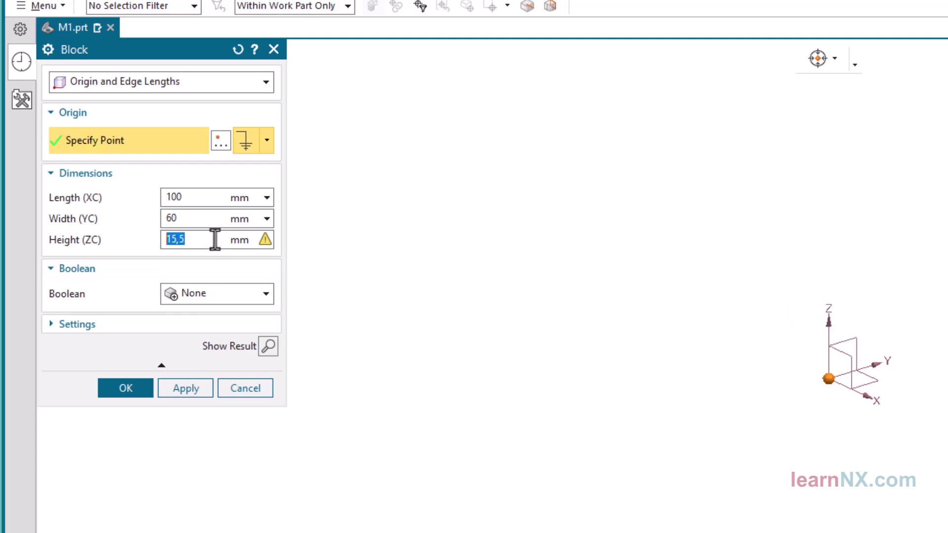
Set the block's height to 15.5 mm with a decimal point and create the block.
{"action": "type", "text": "15.5"}
{"action": "key", "text": "Return"}
{"action": "left_click", "coordinate": [119, 388]}
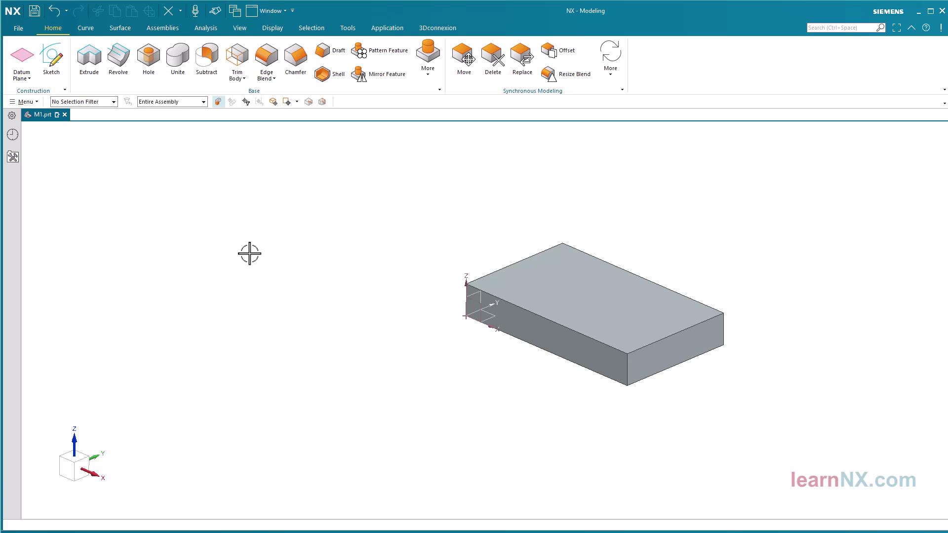
Zoom in and out on the block and rotate it to view it from another angle.
{"action": "scroll", "coordinate": [442, 351], "scroll_direction": "down", "scroll_amount": 3}
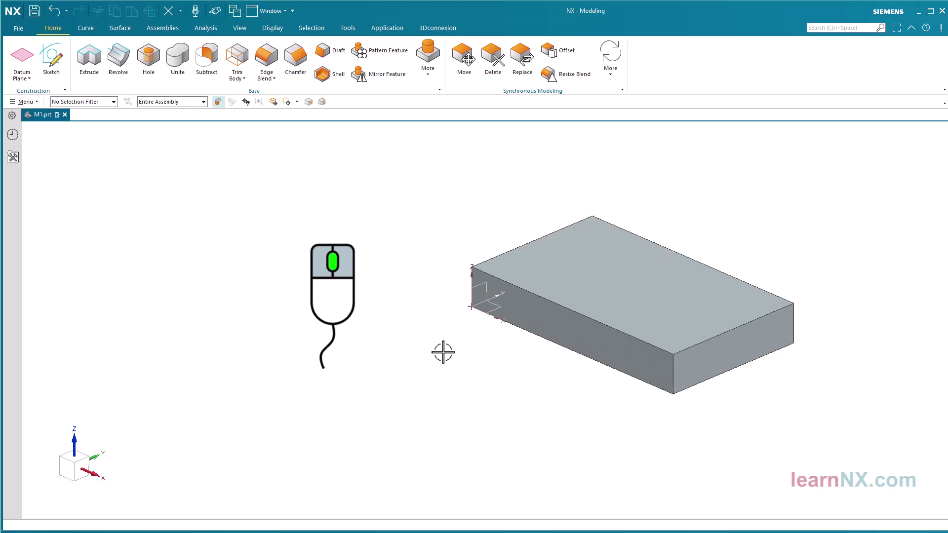
{"action": "scroll", "coordinate": [442, 354], "scroll_direction": "down", "scroll_amount": 2}
{"action": "scroll", "coordinate": [442, 355], "scroll_direction": "up", "scroll_amount": 4}
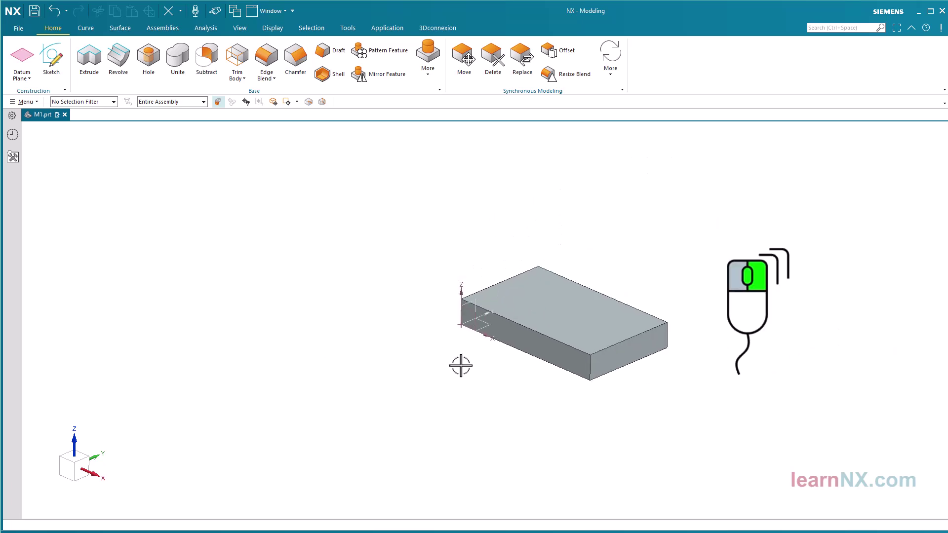
{"action": "middle_click_drag", "start_coordinate": [461, 366], "coordinate": [317, 370]}
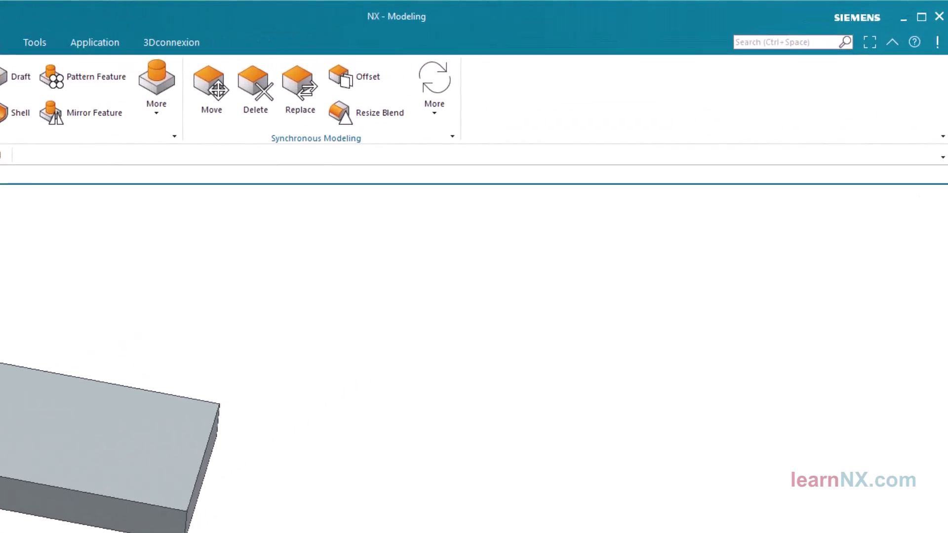
Show the View Group on the top border bar and set the icon size of the Top/Bottom Border Bars to Small.
{"action": "left_click", "coordinate": [942, 156]}
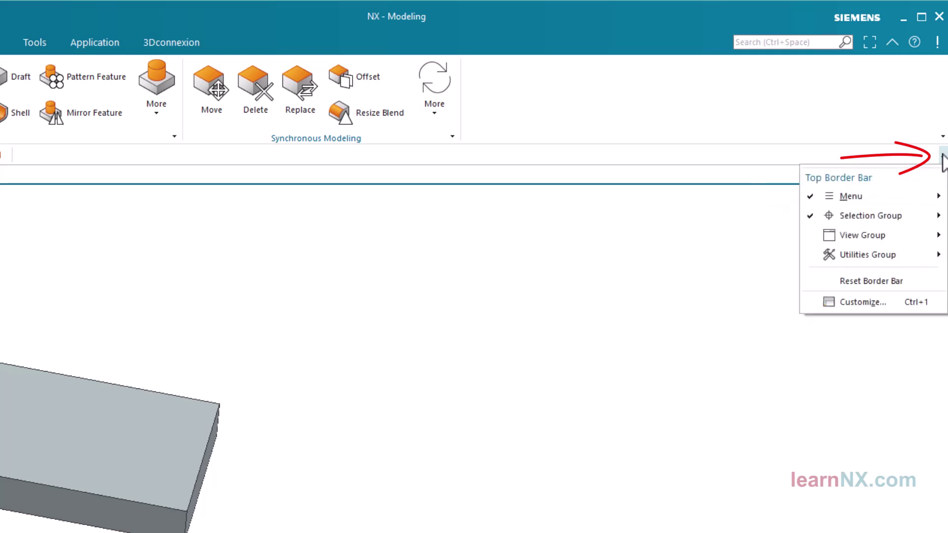
{"action": "left_click", "coordinate": [864, 235]}
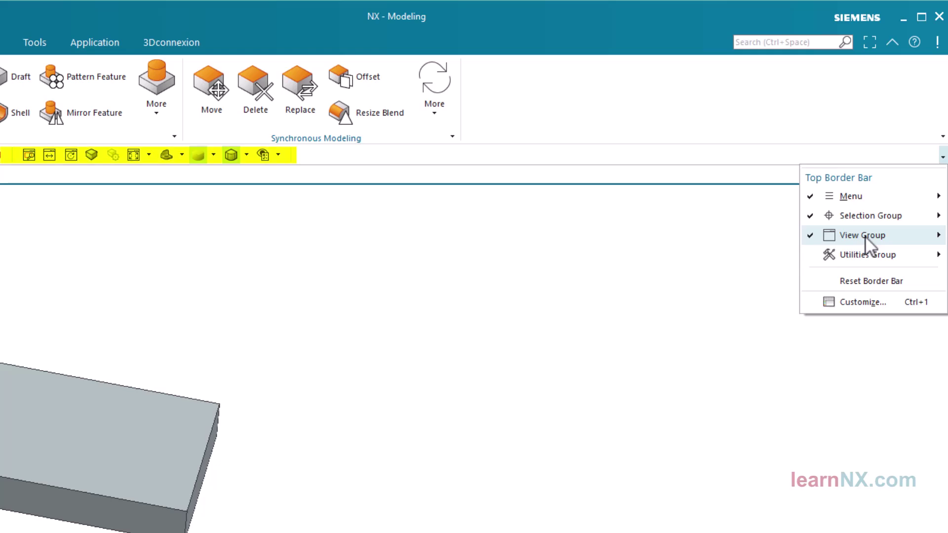
{"action": "left_click", "coordinate": [942, 136]}
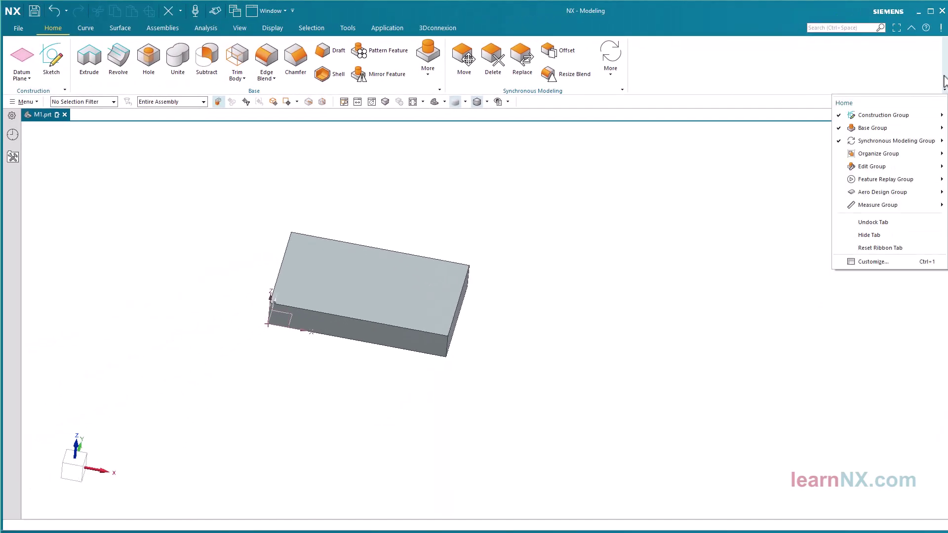
{"action": "left_click", "coordinate": [867, 262]}
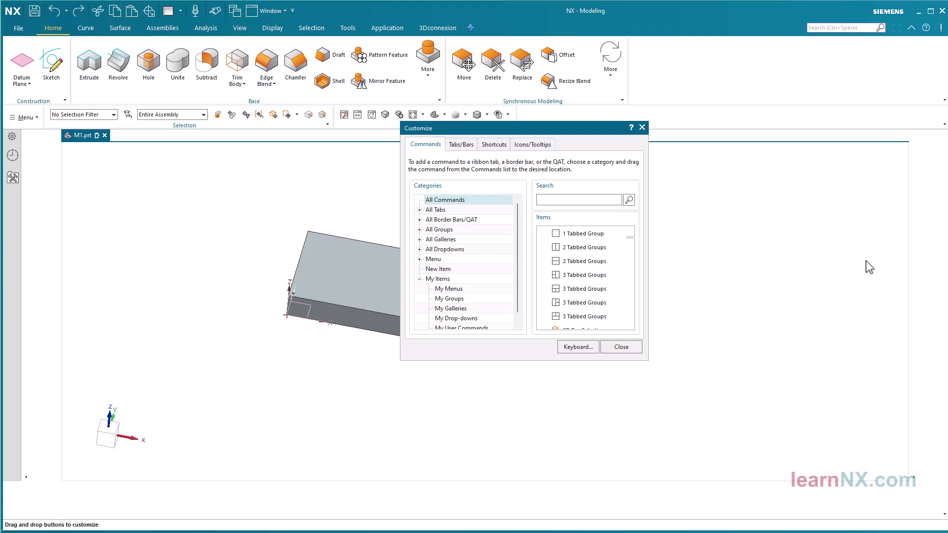
{"action": "left_click", "coordinate": [539, 145]}
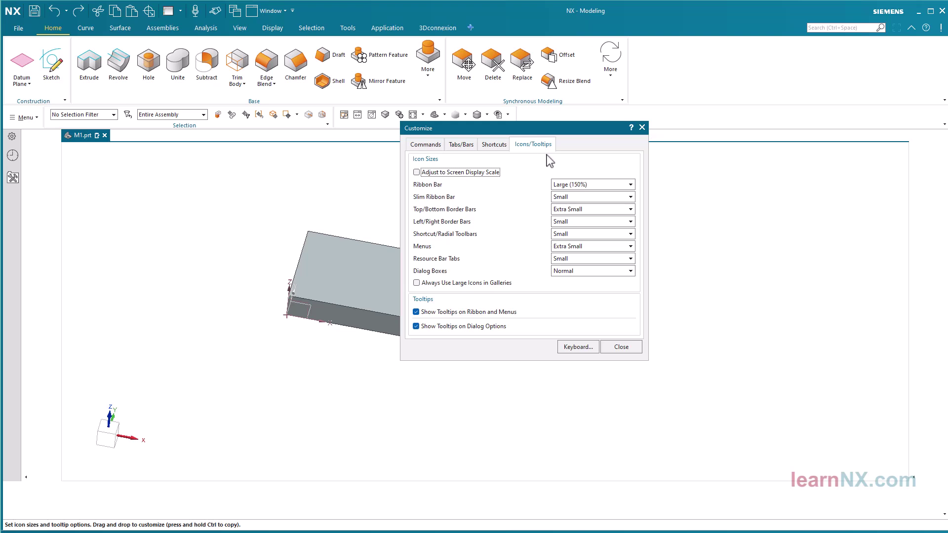
{"action": "left_click", "coordinate": [602, 213]}
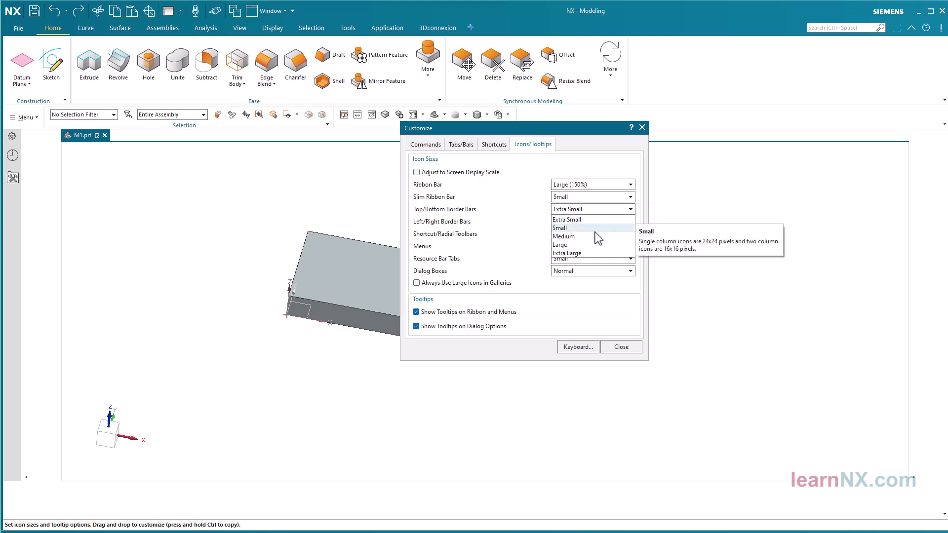
{"action": "left_click", "coordinate": [596, 230]}
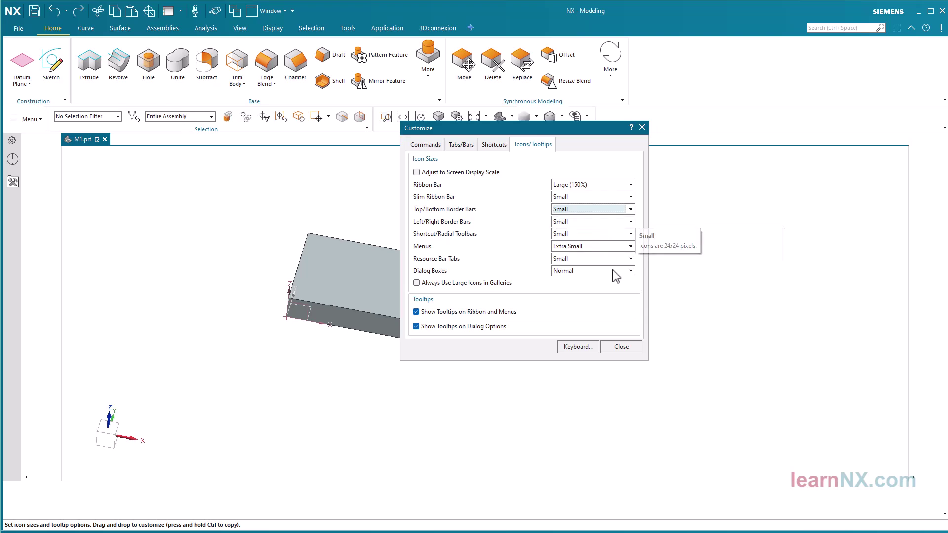
{"action": "left_click", "coordinate": [623, 347]}
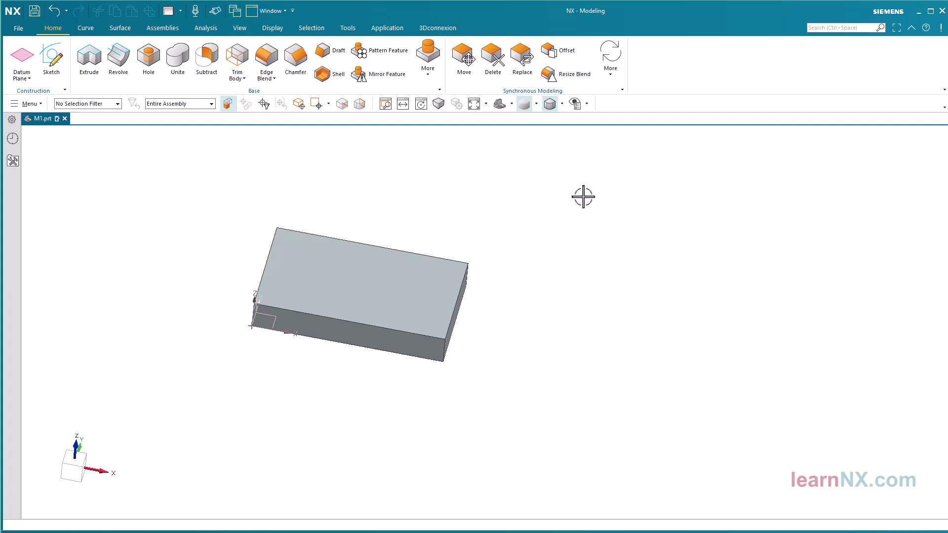
Orient the view of the block to Top, to Isometric and back to Top.
{"action": "left_click", "coordinate": [512, 104]}
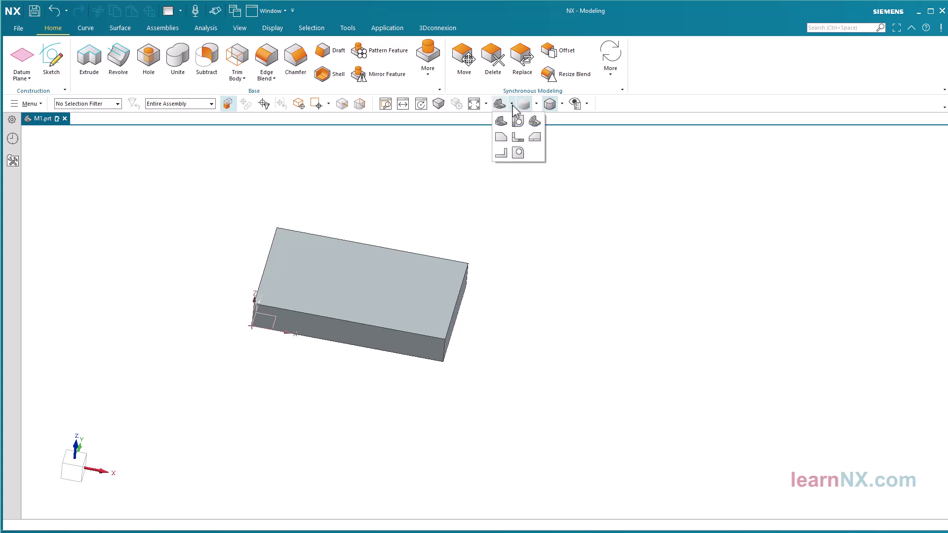
{"action": "left_click", "coordinate": [518, 121]}
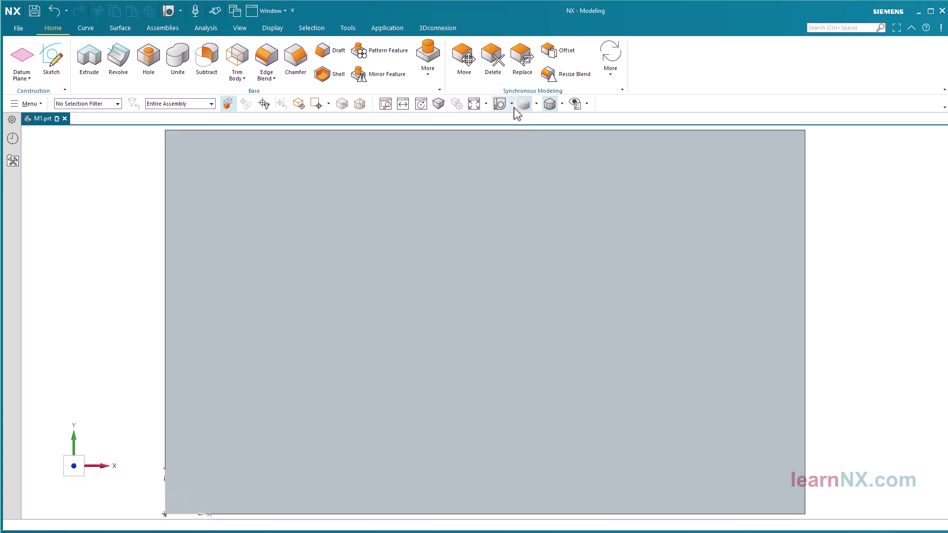
{"action": "left_click", "coordinate": [512, 104]}
{"action": "left_click", "coordinate": [534, 124]}
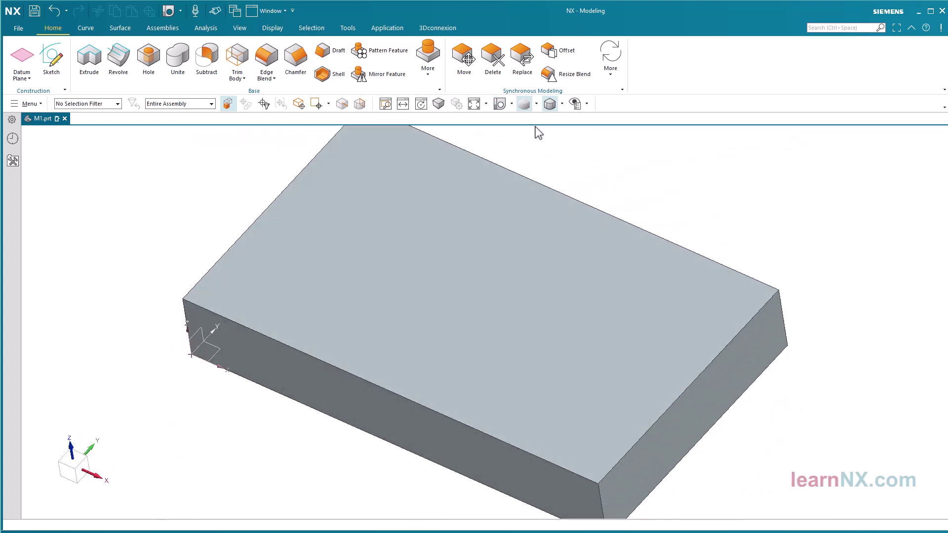
{"action": "right_click", "coordinate": [633, 173]}
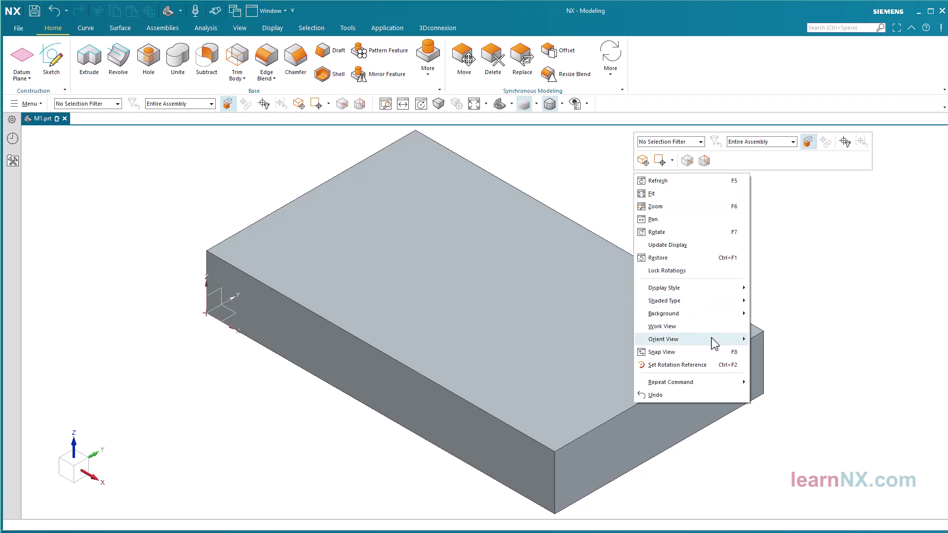
{"action": "mouse_move", "coordinate": [716, 344]}
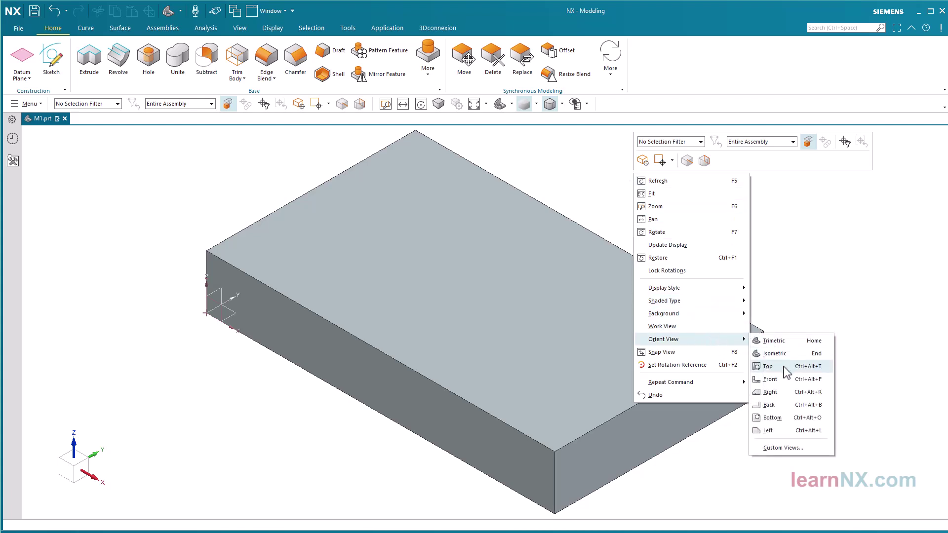
{"action": "left_click", "coordinate": [768, 366]}
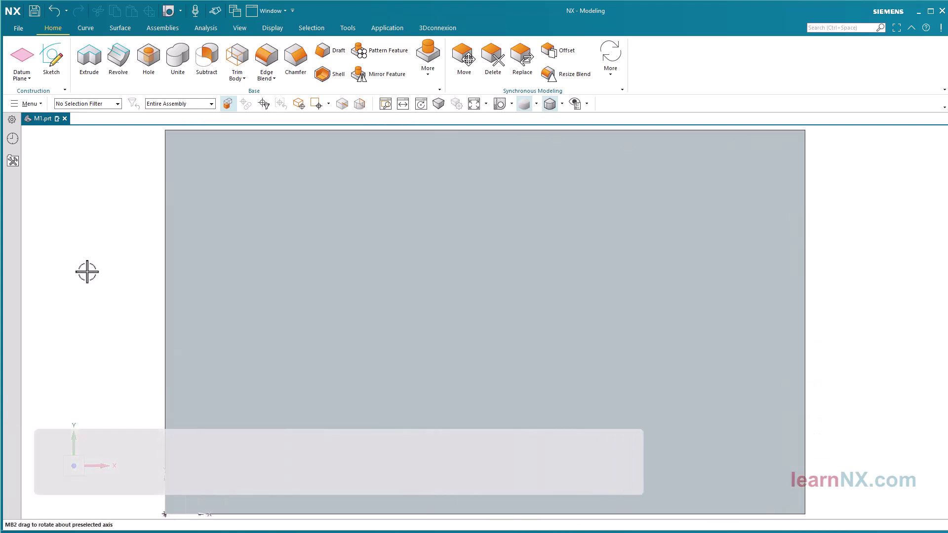
Rotate the block freely and orient the view perpendicular to its end face in the YZ plane.
{"action": "middle_click_drag", "start_coordinate": [87, 271], "coordinate": [79, 241]}
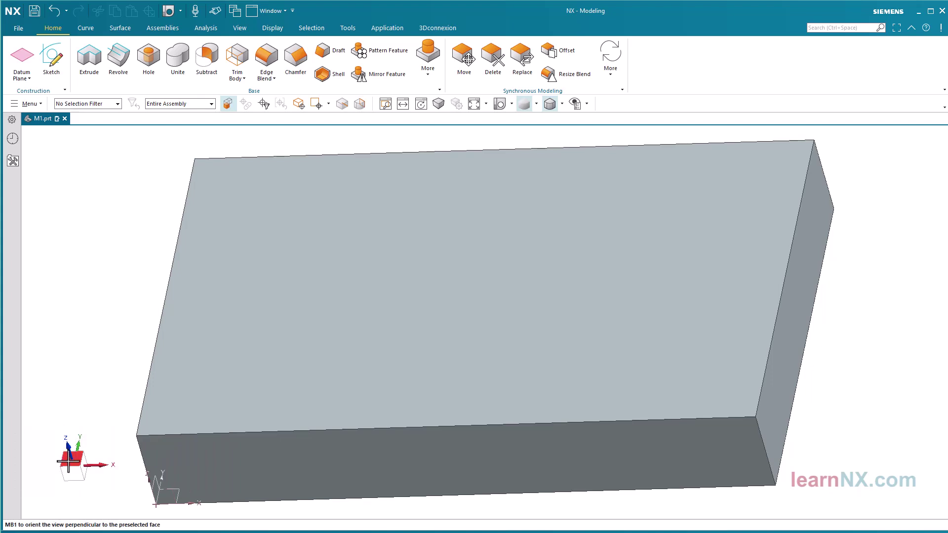
{"action": "middle_click", "coordinate": [69, 448]}
{"action": "middle_click_drag", "start_coordinate": [109, 441], "coordinate": [95, 392]}
{"action": "left_click", "coordinate": [86, 456]}
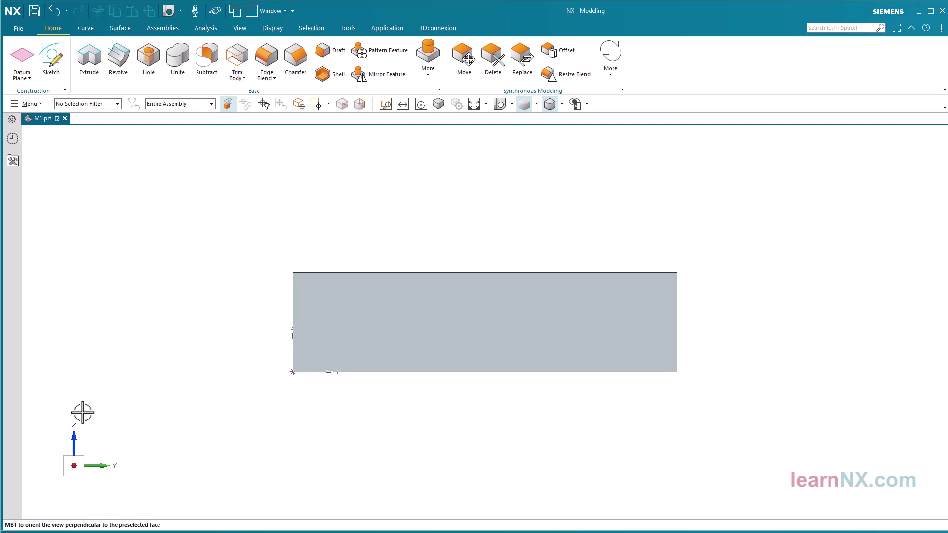
Rotate the view by 45° about the Z axis and by 45° about the X axis.
{"action": "left_click", "coordinate": [74, 440]}
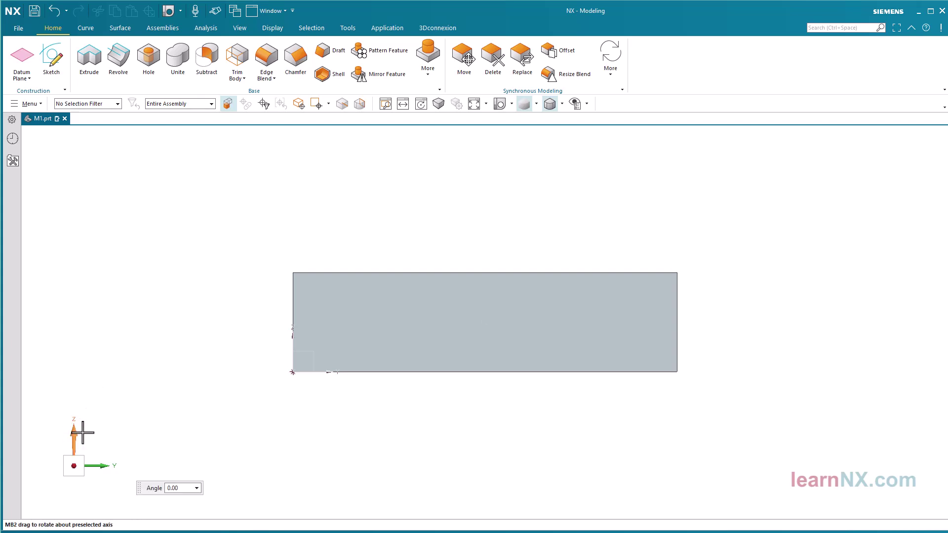
{"action": "left_click", "coordinate": [184, 488]}
{"action": "type", "text": "45"}
{"action": "key", "text": "Return"}
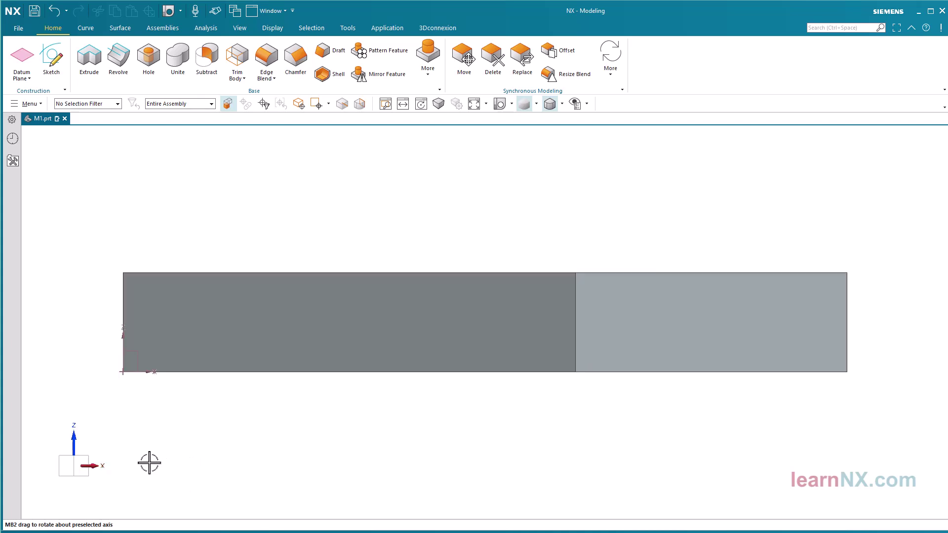
{"action": "left_click", "coordinate": [91, 466]}
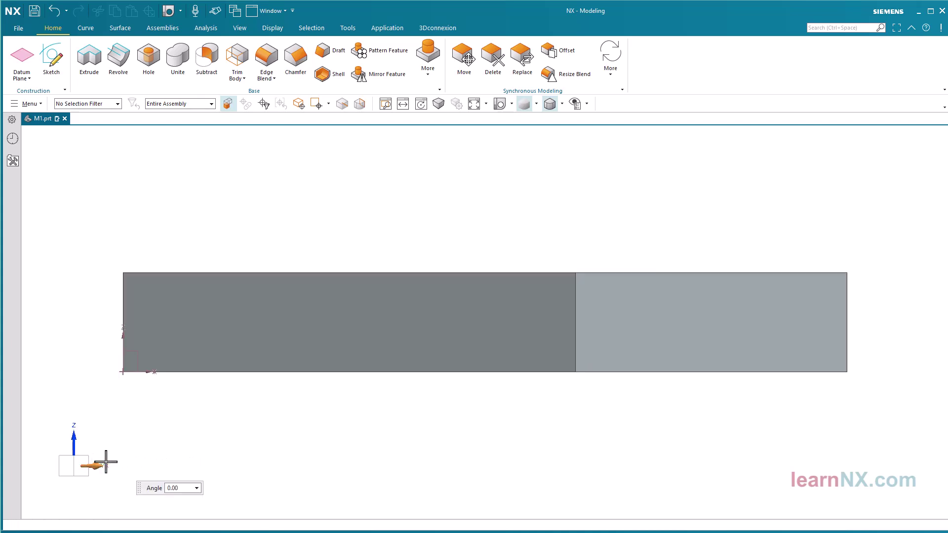
{"action": "left_click", "coordinate": [190, 489]}
{"action": "key", "text": "Return"}
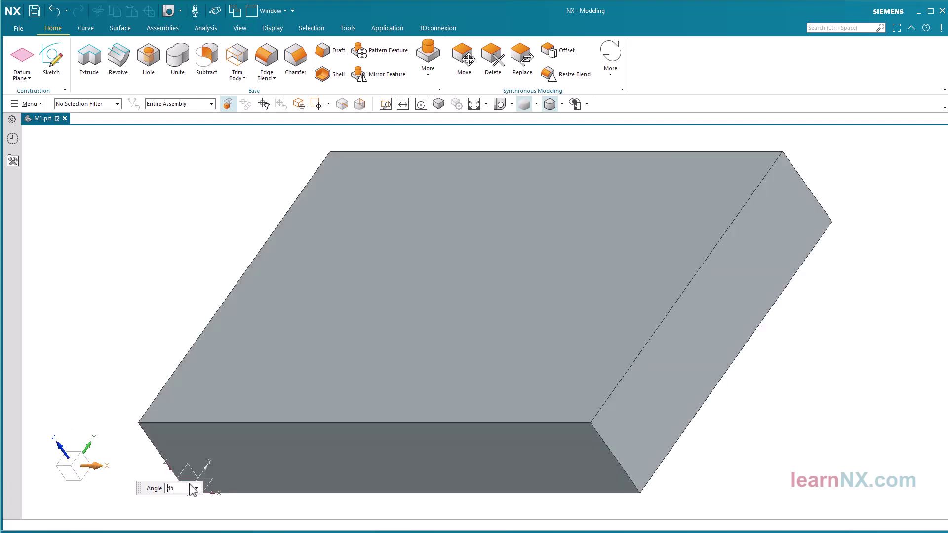
Set the length (XC) of the block to 1000 mm.
{"action": "scroll", "coordinate": [71, 304], "scroll_direction": "down", "scroll_amount": 5}
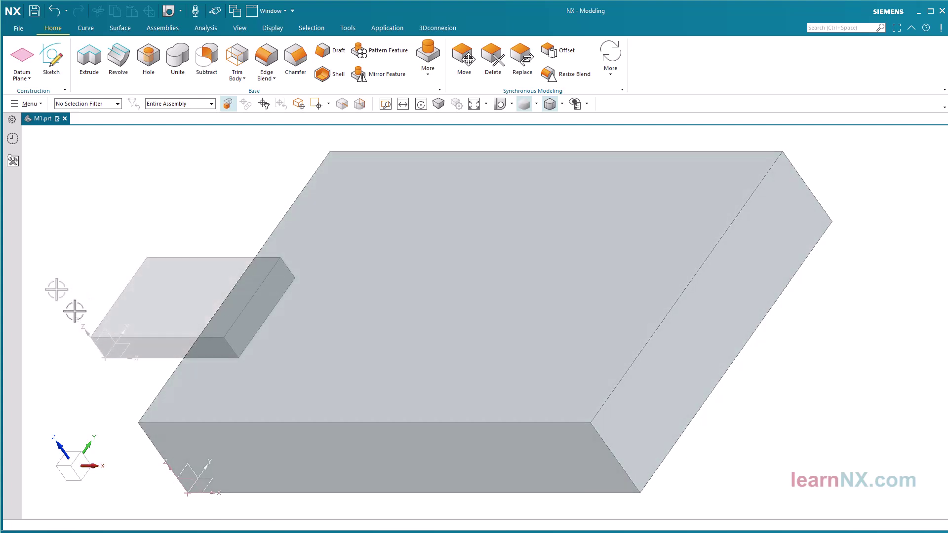
{"action": "scroll", "coordinate": [56, 290], "scroll_direction": "up", "scroll_amount": 5}
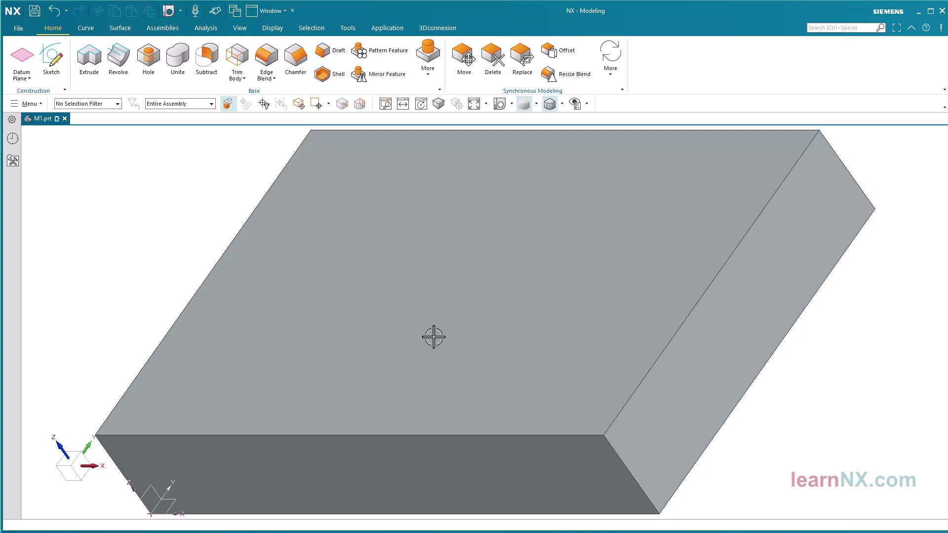
{"action": "double_click", "coordinate": [452, 336]}
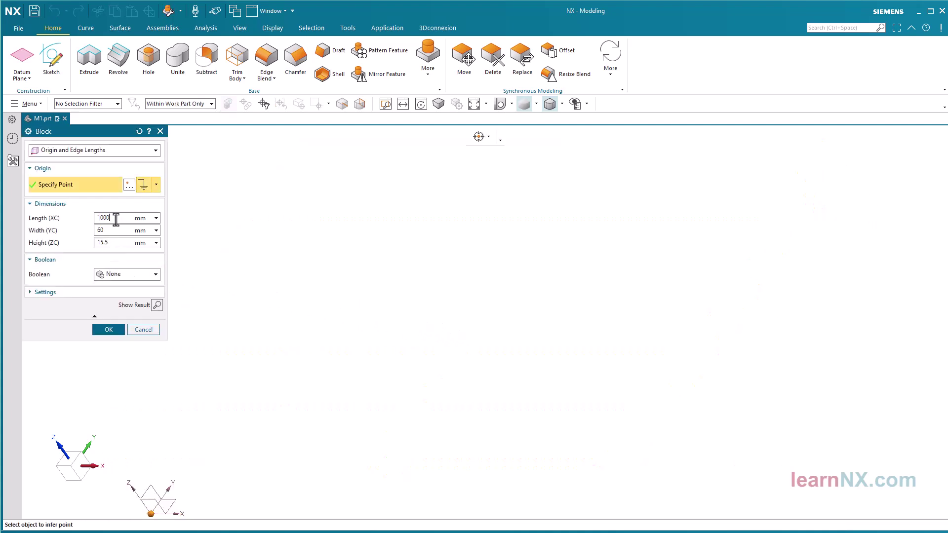
{"action": "type", "text": "1000"}
{"action": "left_click", "coordinate": [109, 329]}
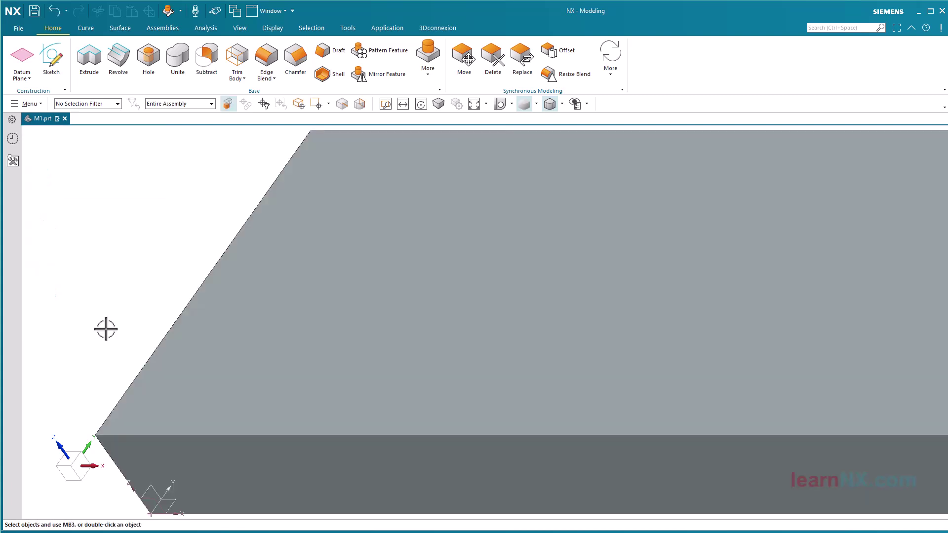
Rotate the lengthened block slightly and fit it completely into the graphics window.
{"action": "scroll", "coordinate": [106, 328], "scroll_direction": "down", "scroll_amount": 6}
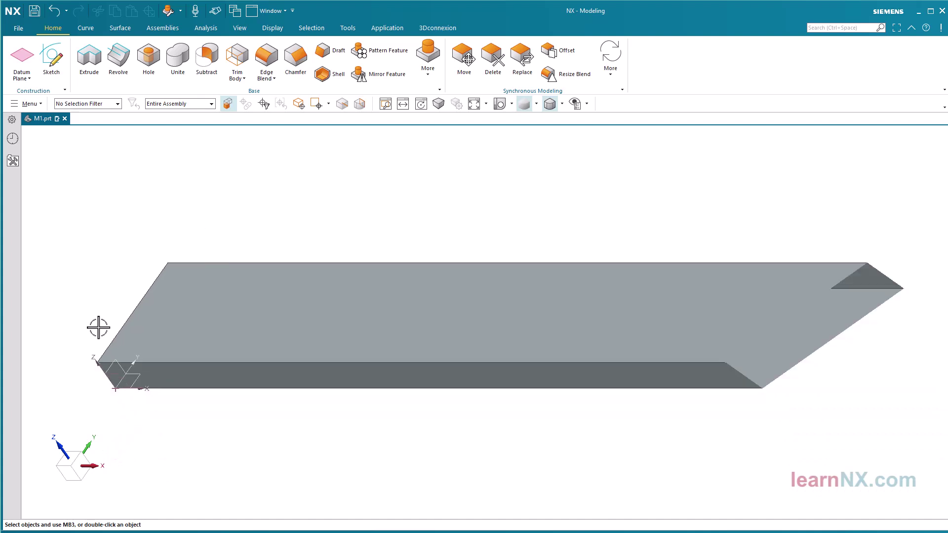
{"action": "mouse_move", "coordinate": [266, 257]}
{"action": "middle_mouse_down"}
{"action": "mouse_move", "coordinate": [265, 232]}
{"action": "mouse_move", "coordinate": [260, 258]}
{"action": "middle_mouse_up"}
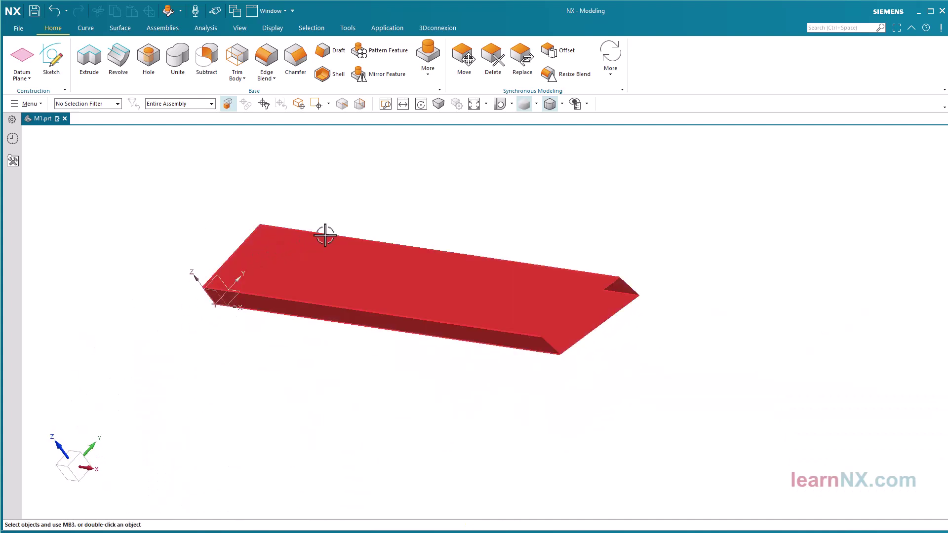
{"action": "double_click", "coordinate": [465, 215]}
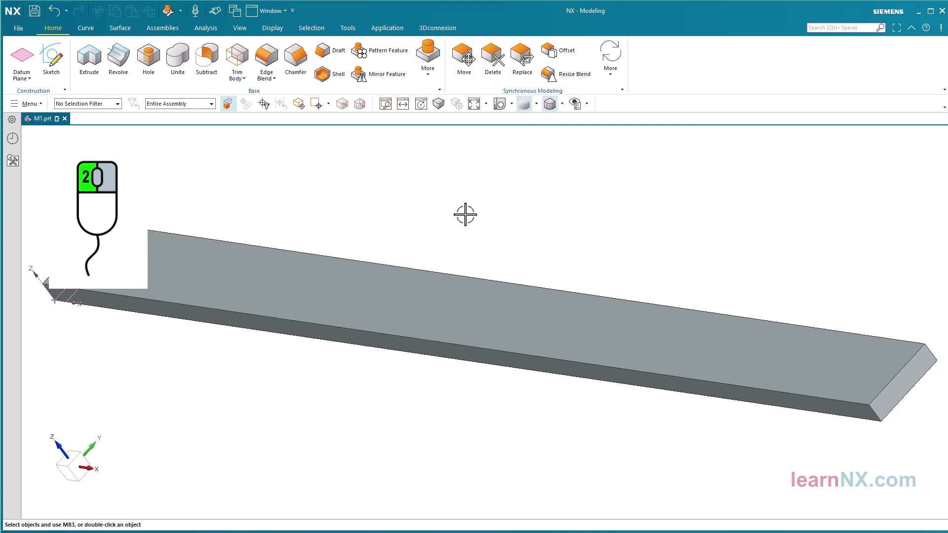
Set the length (XC) of the block to 100 mm.
{"action": "double_click", "coordinate": [406, 303]}
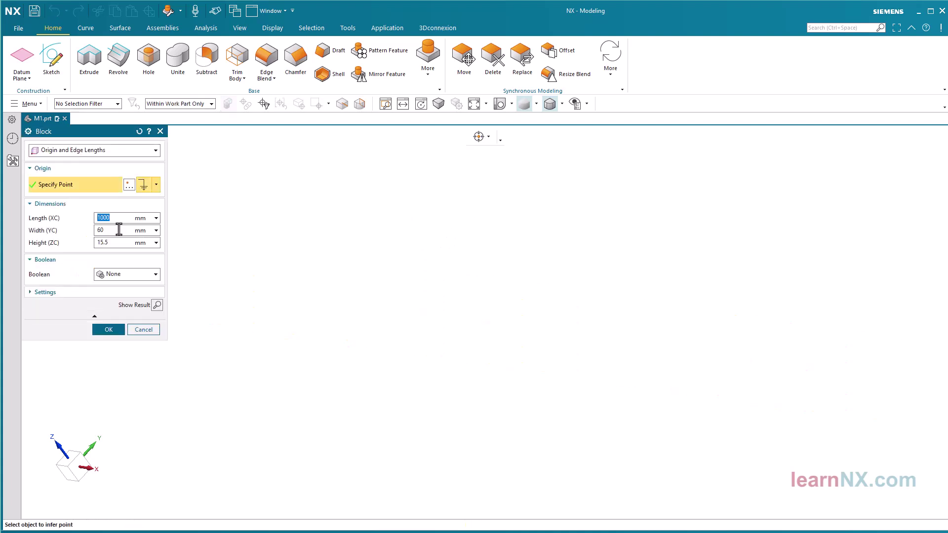
{"action": "type", "text": "100"}
{"action": "left_click", "coordinate": [115, 330]}
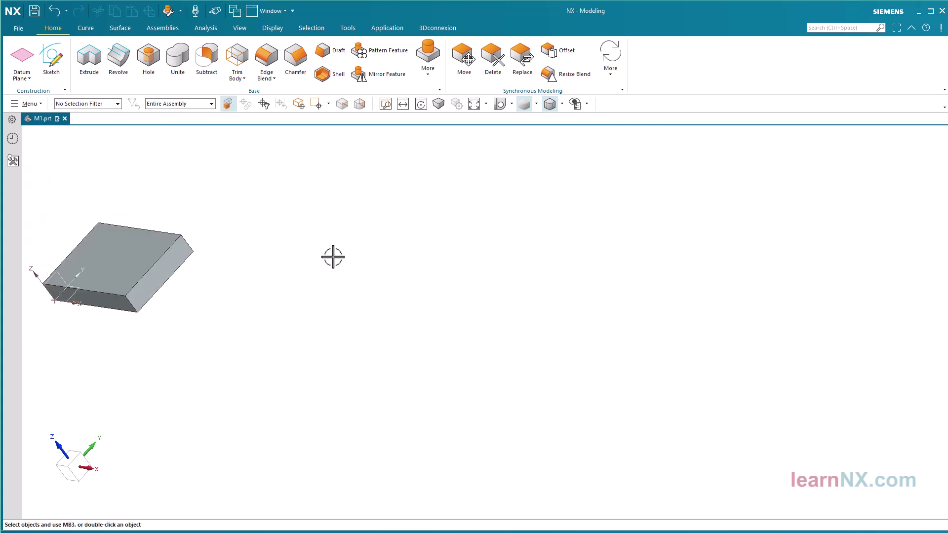
Rotate the block freely and snap to the nearest orthographic view twice, ending perpendicular to the XZ plane.
{"action": "scroll", "coordinate": [218, 199], "scroll_direction": "up", "scroll_amount": 5}
{"action": "middle_click_drag", "start_coordinate": [218, 199], "coordinate": [192, 205]}
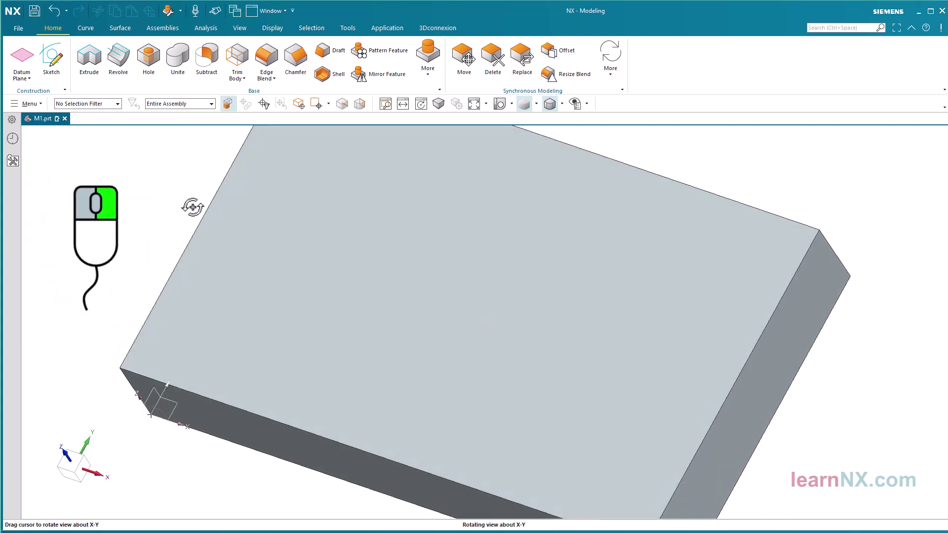
{"action": "right_click", "coordinate": [152, 210]}
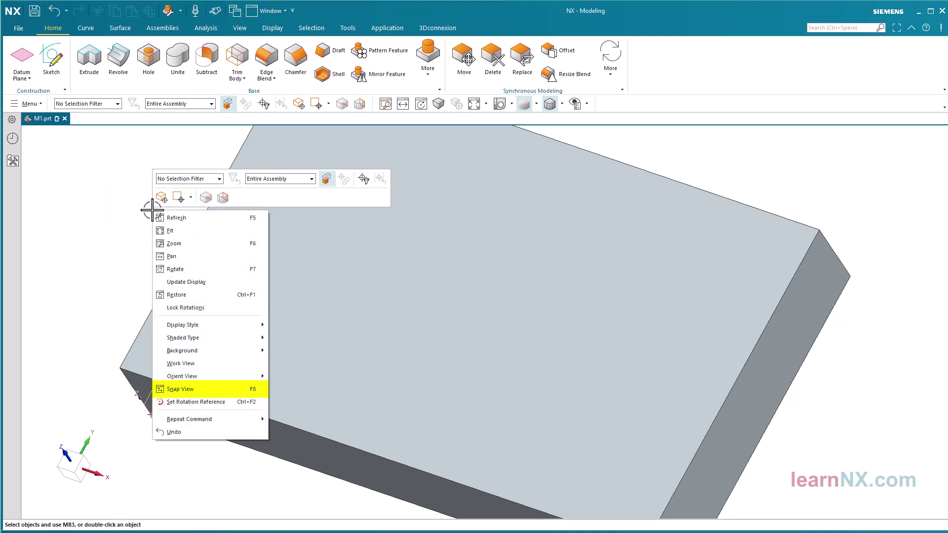
{"action": "left_click", "coordinate": [192, 397]}
{"action": "middle_click_drag", "start_coordinate": [99, 344], "coordinate": [89, 296]}
{"action": "right_click", "coordinate": [94, 289]}
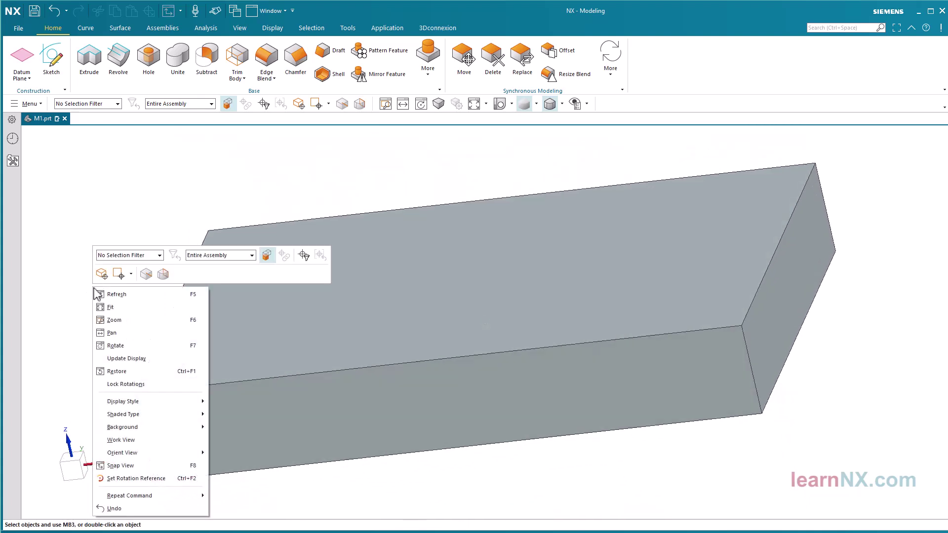
{"action": "left_click", "coordinate": [142, 466]}
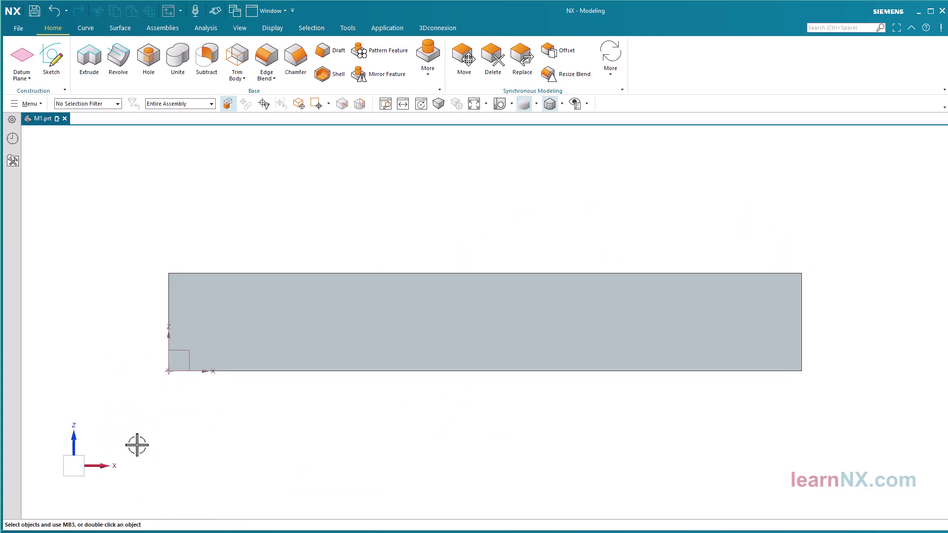
Rotate the block toward its YZ end face, snap to the nearest orthographic view, and orient the view to Isometric.
{"action": "middle_click_drag", "start_coordinate": [116, 360], "coordinate": [50, 368]}
{"action": "right_click", "coordinate": [127, 287]}
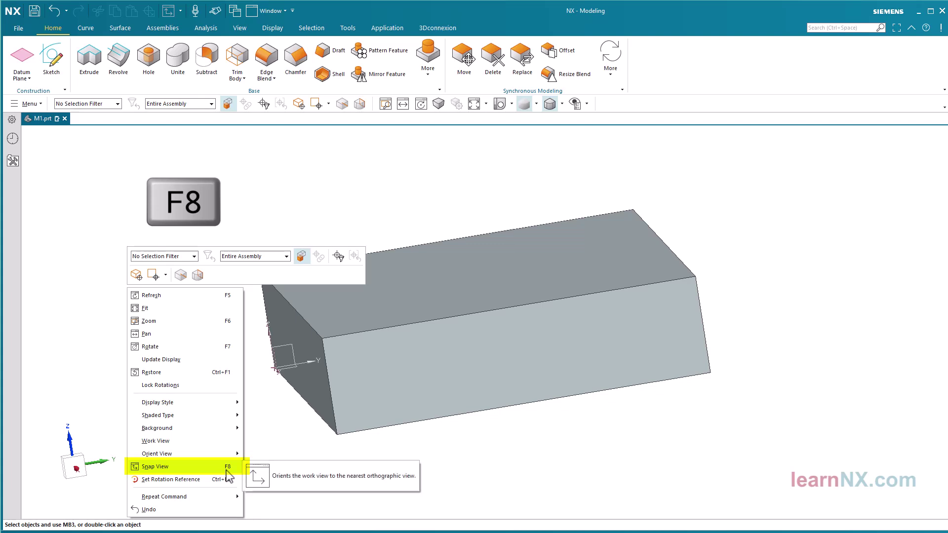
{"action": "left_click", "coordinate": [60, 372]}
{"action": "key", "text": "F8"}
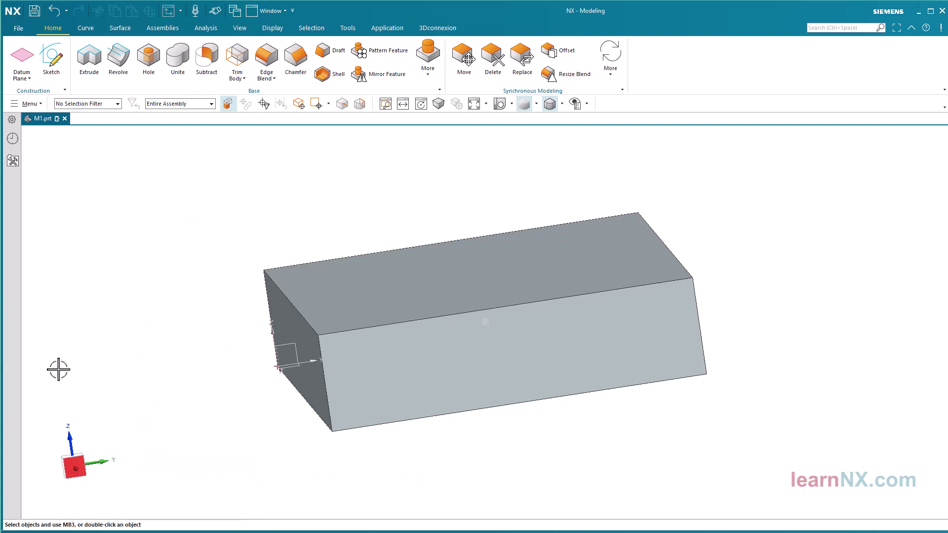
{"action": "key", "text": "End"}
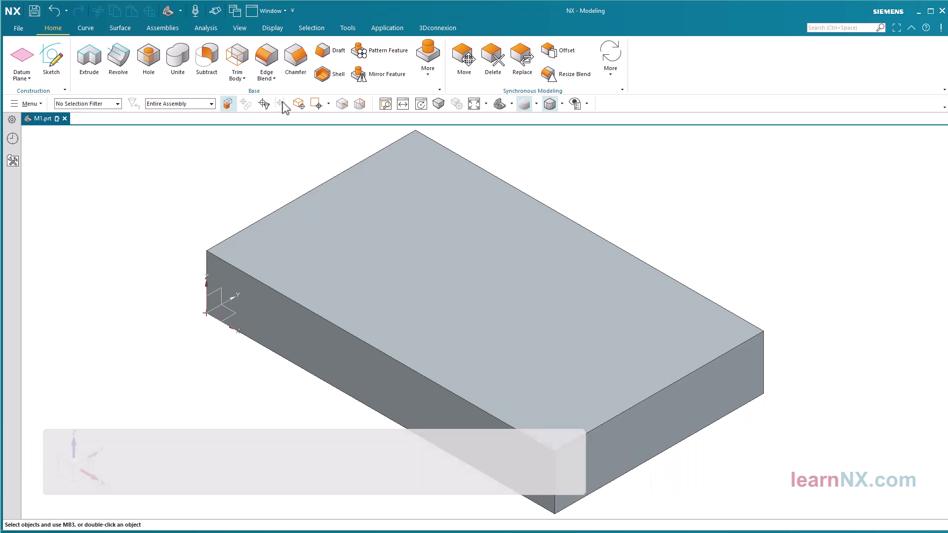
Chamfer the block's front vertical corner edge with the Single Edge rule, a Symmetric cross section and a distance of 27 mm.
{"action": "left_click", "coordinate": [295, 59]}
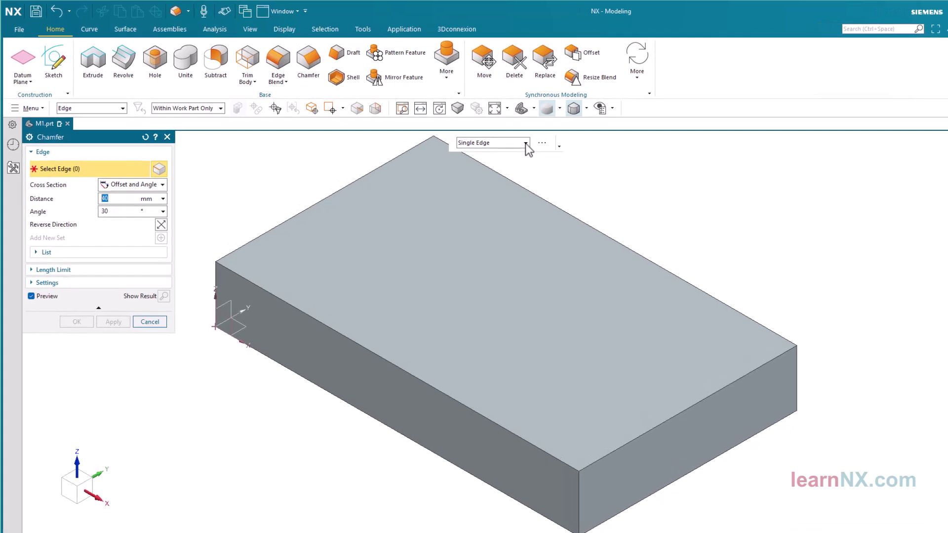
{"action": "left_click", "coordinate": [525, 143]}
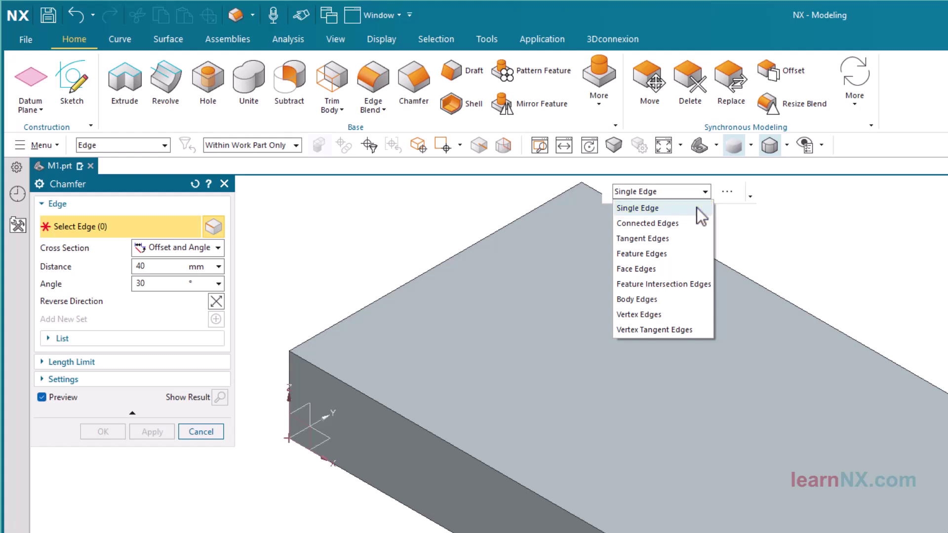
{"action": "left_click", "coordinate": [697, 207]}
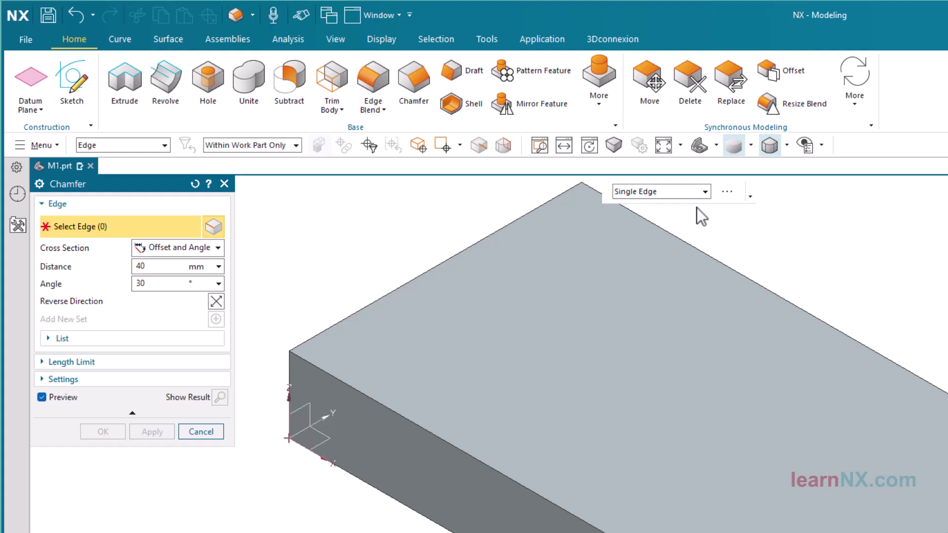
{"action": "left_click", "coordinate": [217, 248]}
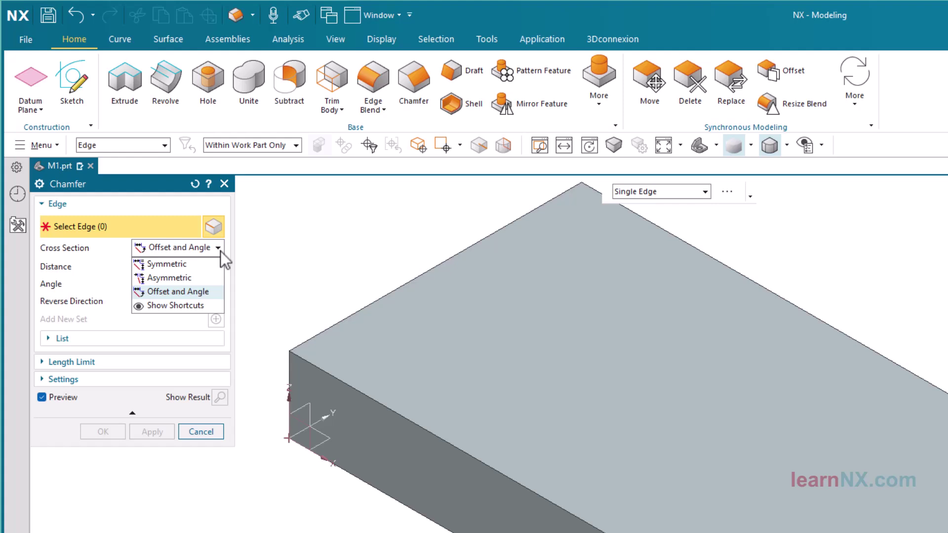
{"action": "left_click", "coordinate": [207, 265]}
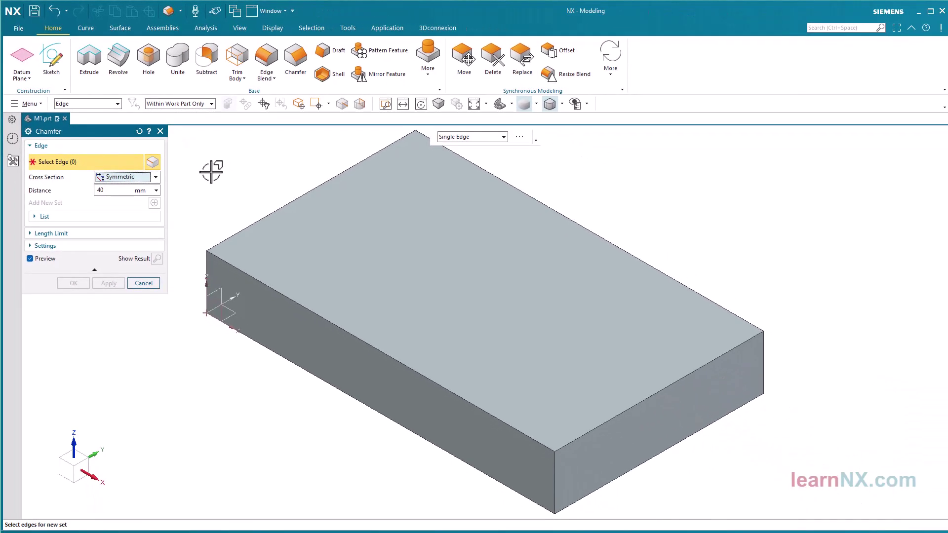
{"action": "left_click", "coordinate": [554, 486]}
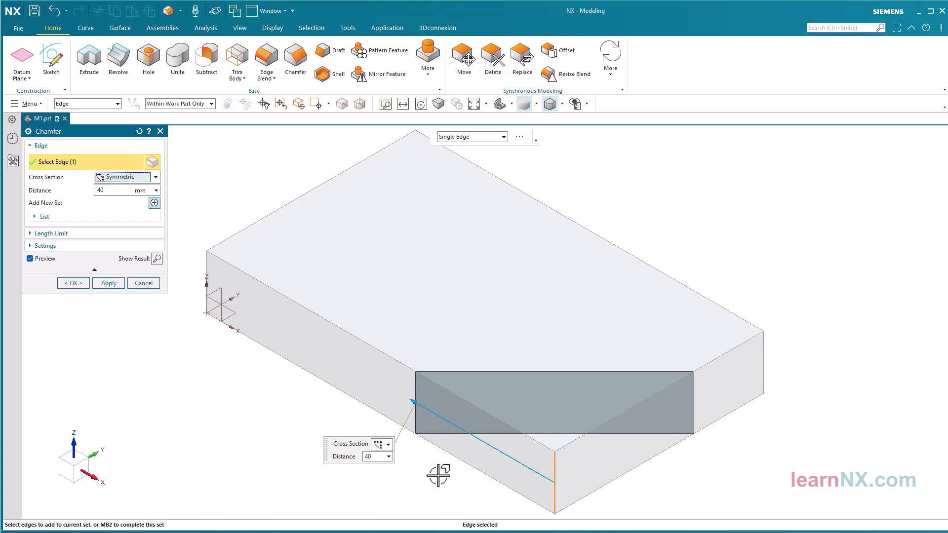
{"action": "left_click_drag", "start_coordinate": [416, 402], "coordinate": [449, 412]}
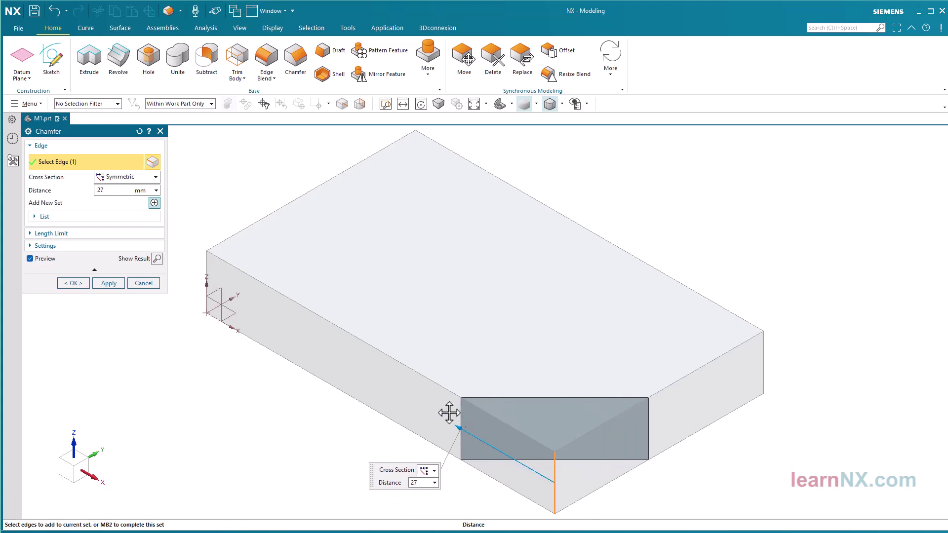
{"action": "left_click", "coordinate": [117, 286]}
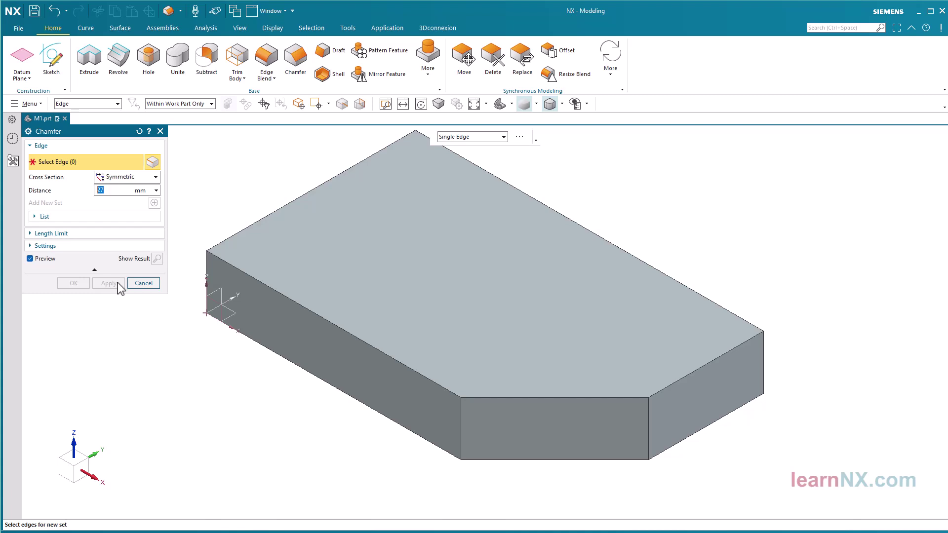
Chamfer the other vertical edge of the same end face with an Asymmetric cross section, Distance 1 of 13.5 mm and Distance 2 of 21 mm.
{"action": "left_click", "coordinate": [140, 181]}
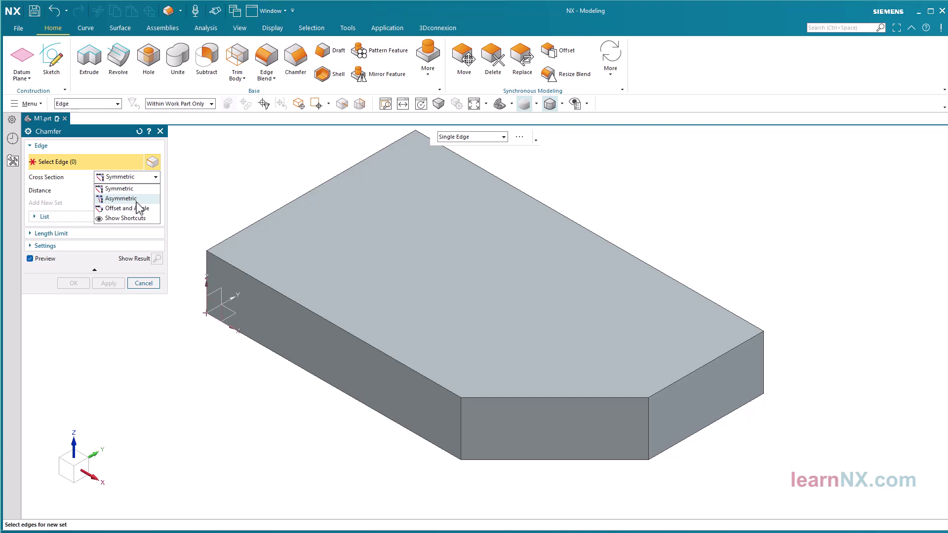
{"action": "left_click", "coordinate": [136, 199]}
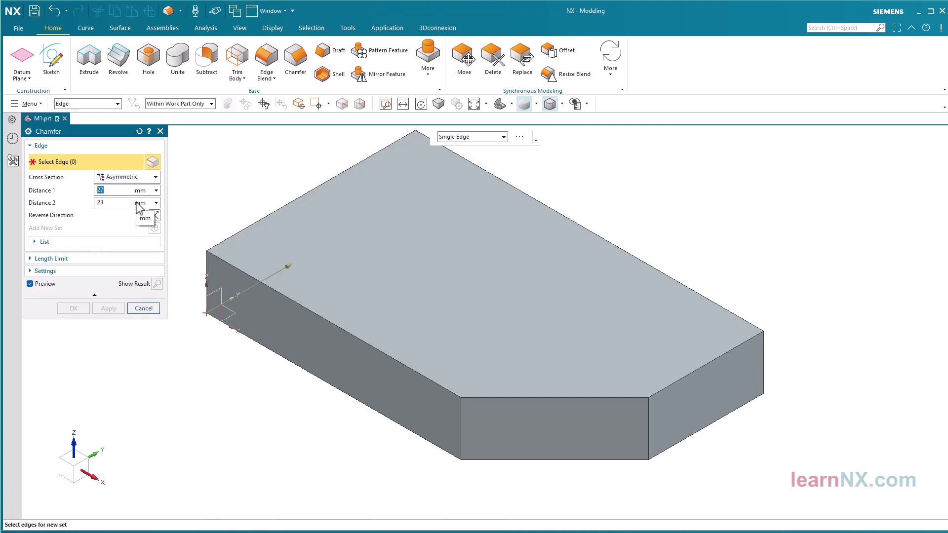
{"action": "left_click", "coordinate": [761, 347]}
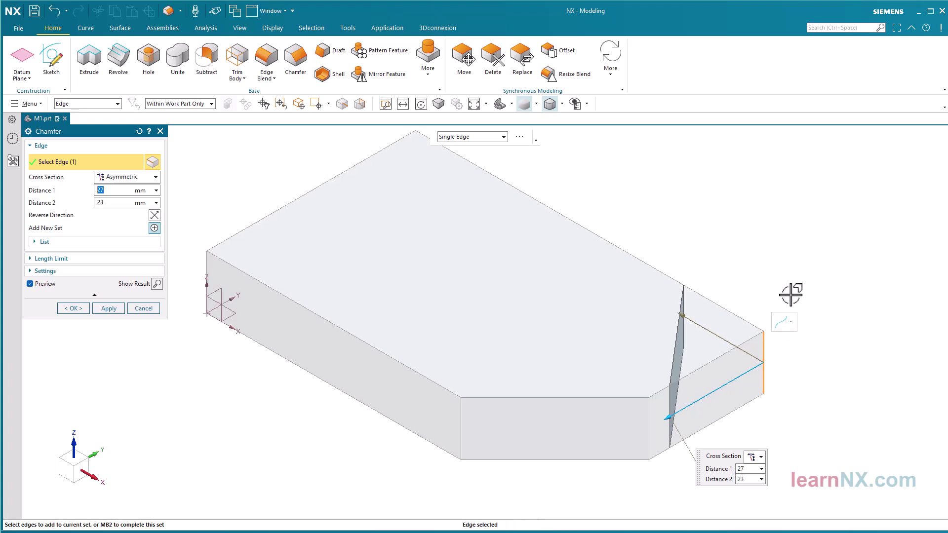
{"action": "middle_click_drag", "start_coordinate": [789, 295], "coordinate": [732, 294]}
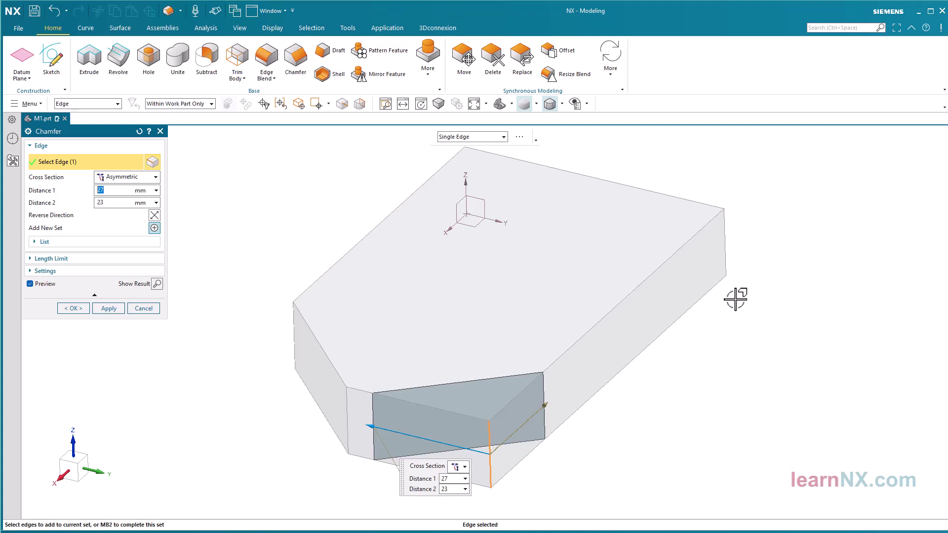
{"action": "left_click", "coordinate": [547, 403]}
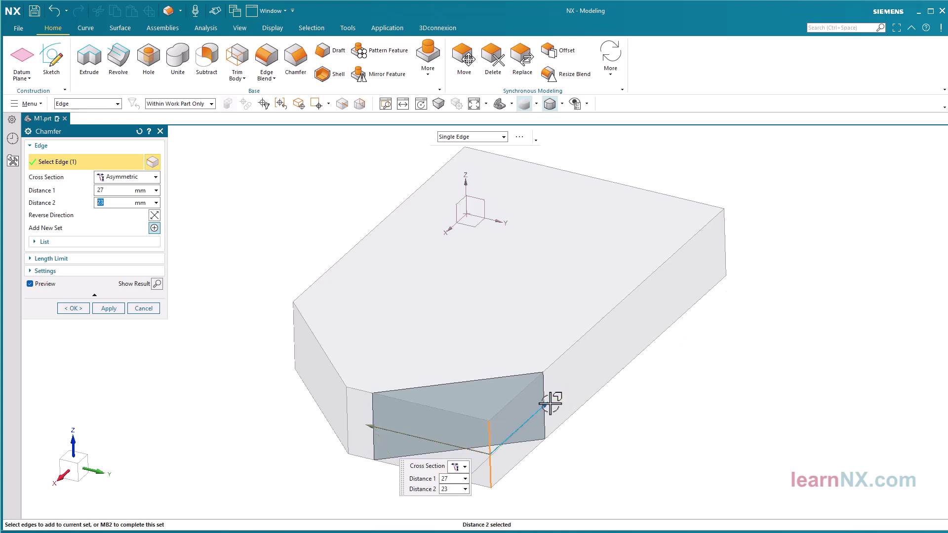
{"action": "mouse_move", "coordinate": [550, 402]}
{"action": "left_mouse_down"}
{"action": "mouse_move", "coordinate": [512, 428]}
{"action": "mouse_move", "coordinate": [541, 406]}
{"action": "left_mouse_up"}
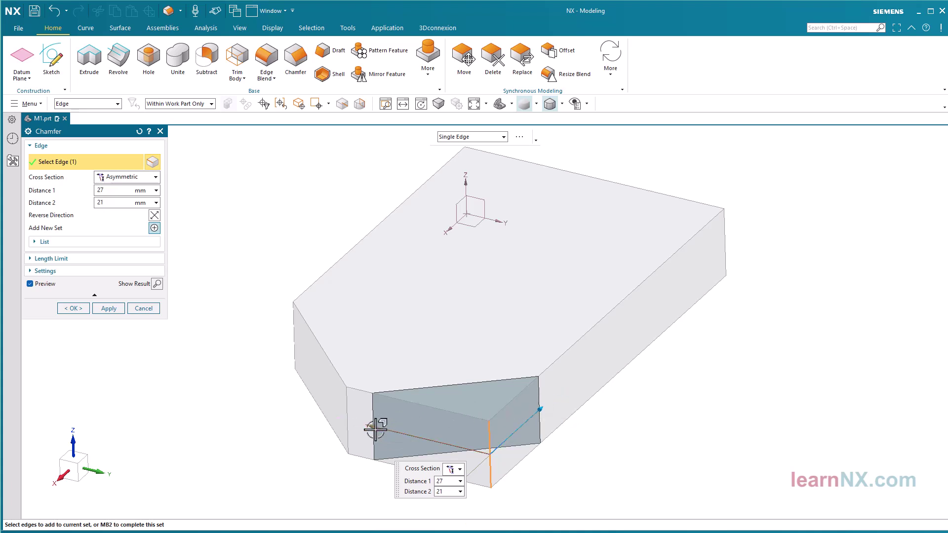
{"action": "left_click_drag", "start_coordinate": [371, 425], "coordinate": [425, 440]}
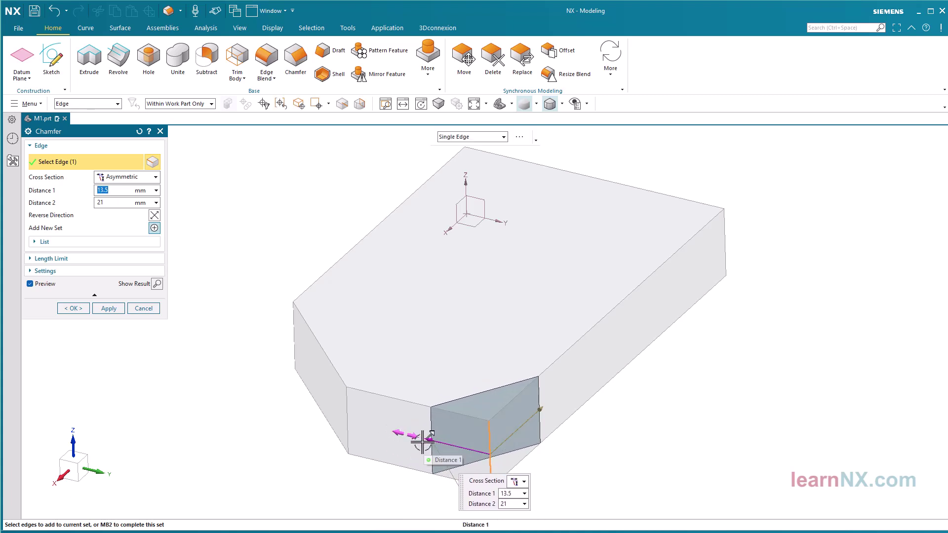
{"action": "left_click", "coordinate": [119, 309]}
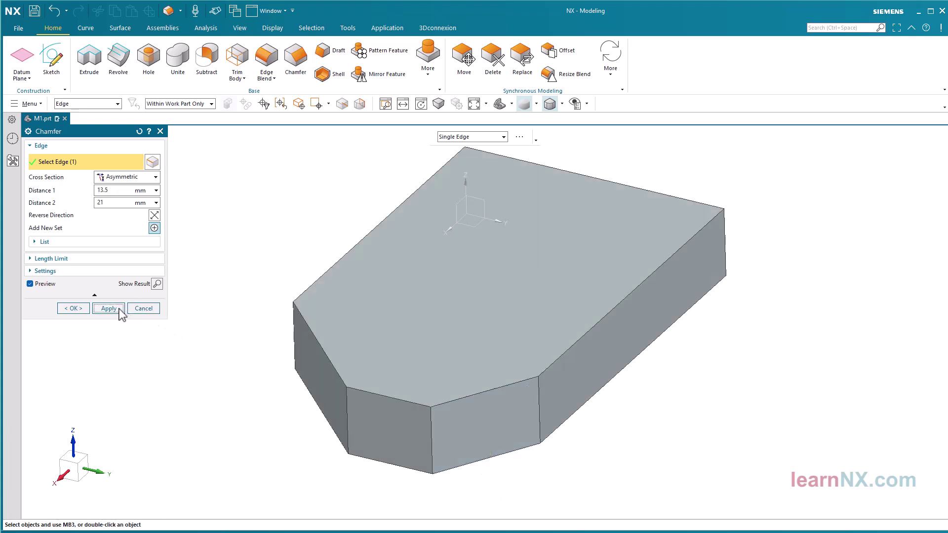
Chamfer the vertical corner edge on the +Y side of the uncut end with Offset and Angle, Distance 18 mm and Angle 26°.
{"action": "left_click", "coordinate": [144, 178]}
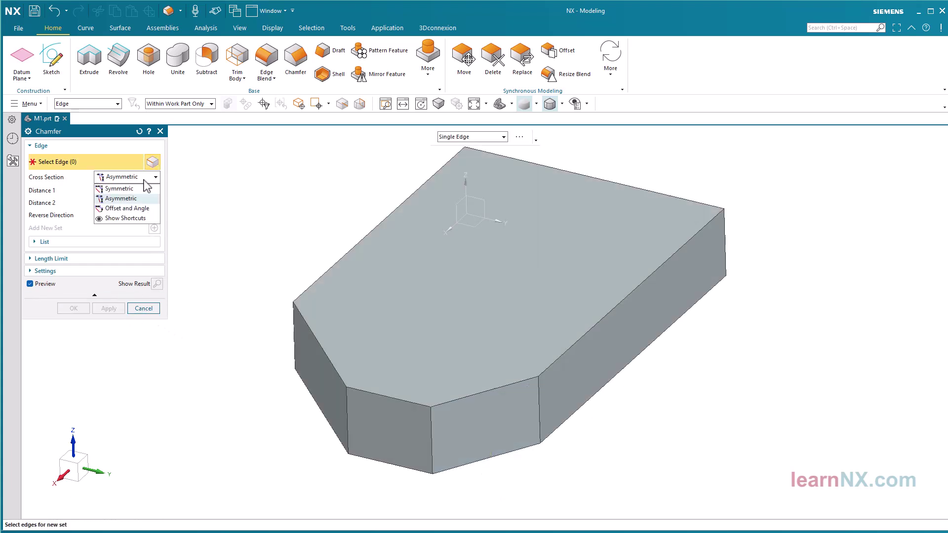
{"action": "left_click", "coordinate": [141, 208]}
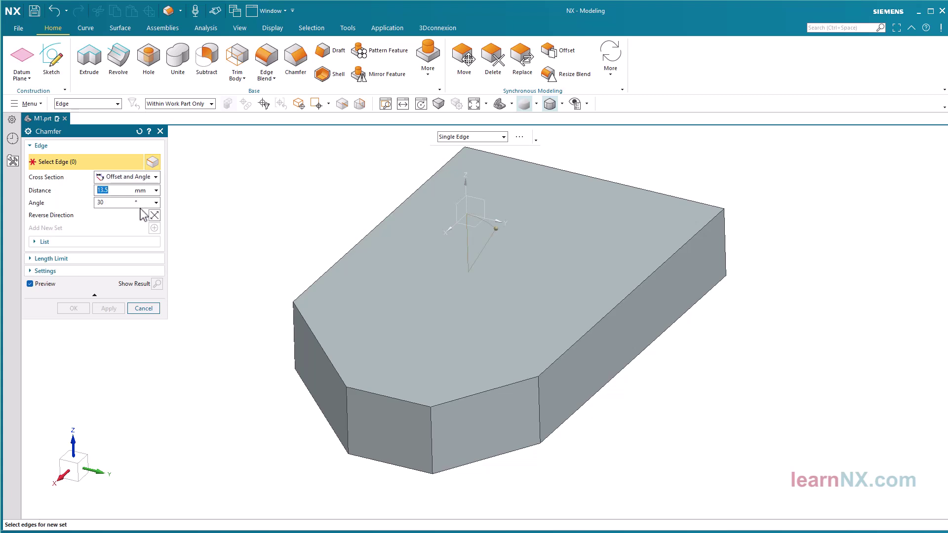
{"action": "left_click", "coordinate": [724, 246]}
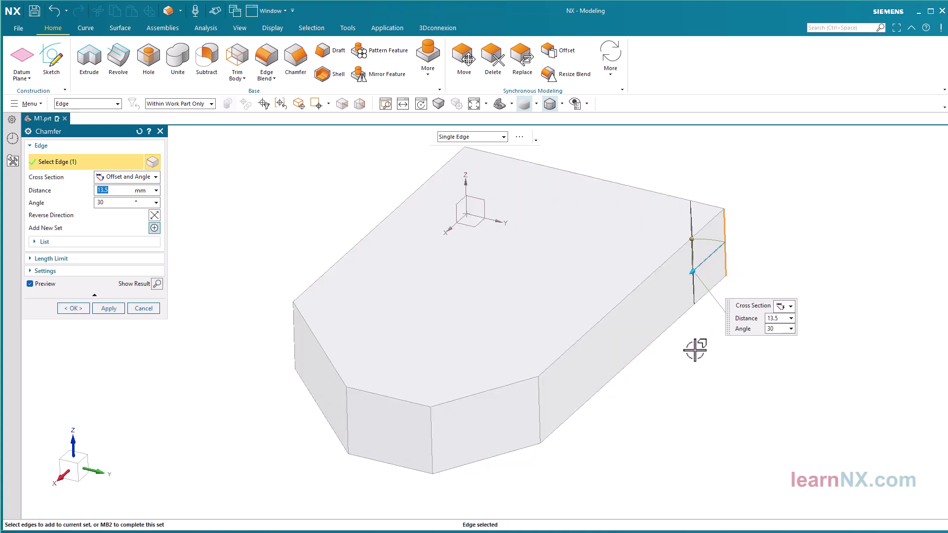
{"action": "middle_click_drag", "start_coordinate": [691, 359], "coordinate": [684, 362]}
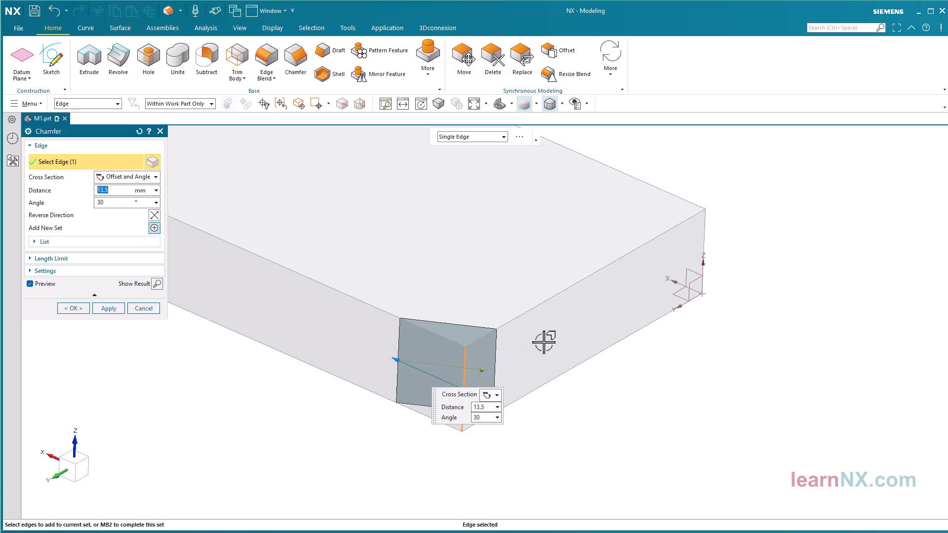
{"action": "left_click_drag", "start_coordinate": [396, 354], "coordinate": [374, 356]}
{"action": "mouse_move", "coordinate": [489, 363]}
{"action": "left_mouse_down"}
{"action": "mouse_move", "coordinate": [520, 313]}
{"action": "mouse_move", "coordinate": [509, 353]}
{"action": "mouse_move", "coordinate": [495, 364]}
{"action": "left_mouse_up"}
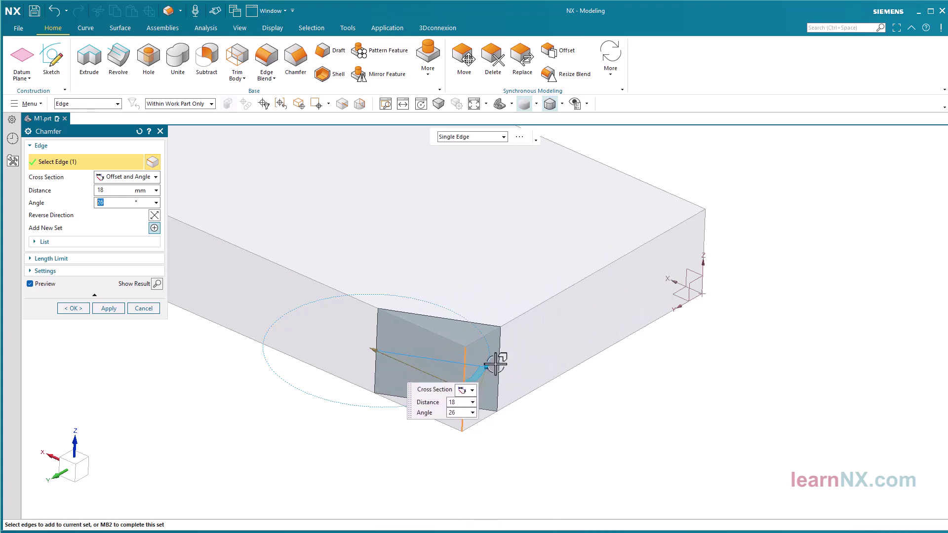
{"action": "left_click", "coordinate": [154, 216]}
{"action": "left_click", "coordinate": [154, 216]}
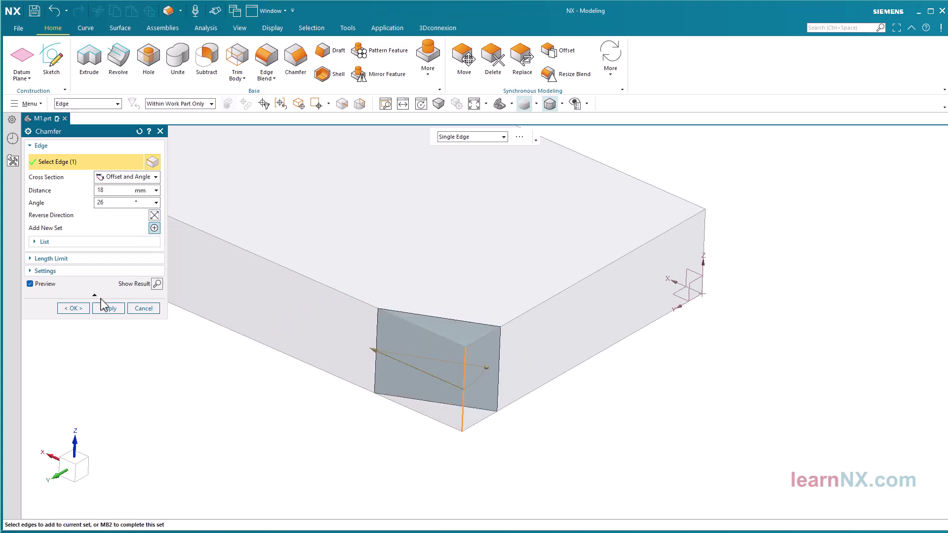
{"action": "left_click", "coordinate": [74, 309]}
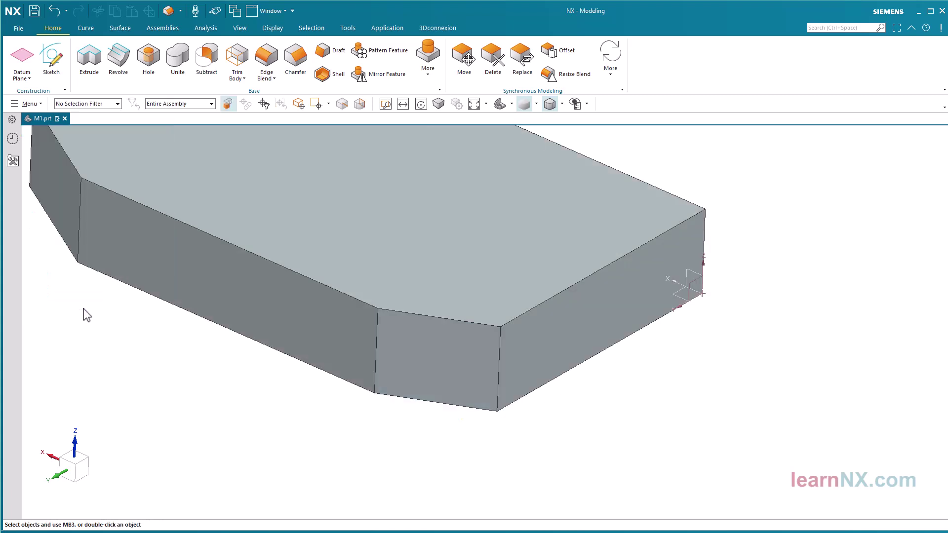
Undo all three chamfers to restore the plain rectangular block.
{"action": "key", "text": "ctrl+f"}
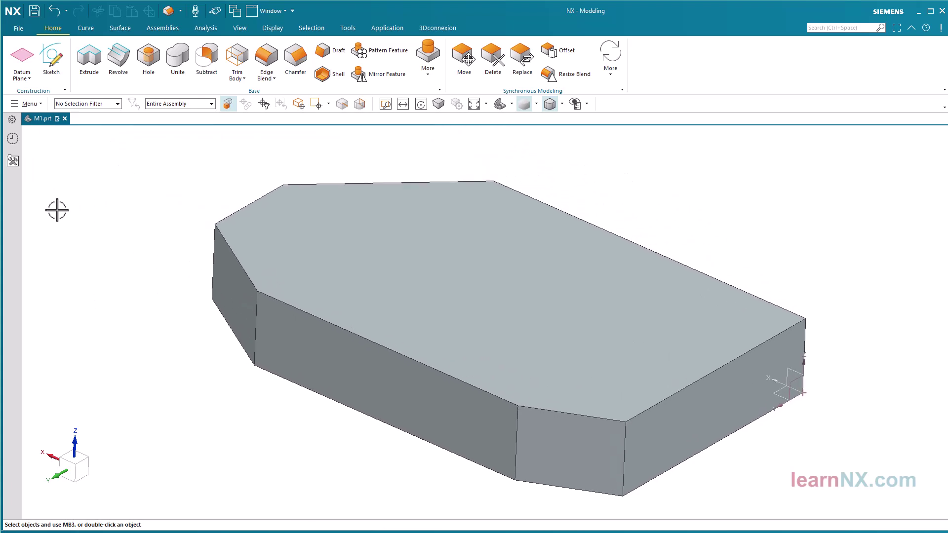
{"action": "left_click", "coordinate": [55, 17]}
{"action": "left_click", "coordinate": [55, 17]}
{"action": "left_click", "coordinate": [55, 17]}
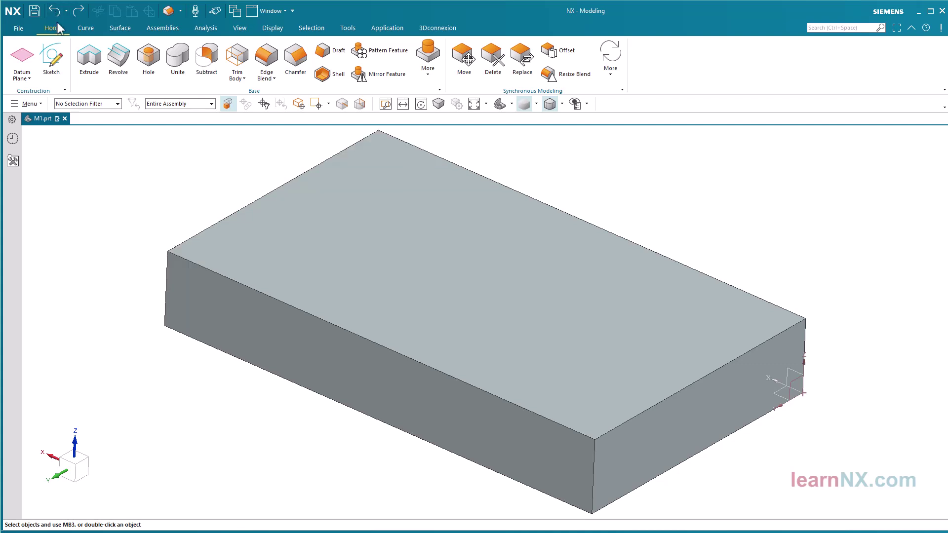
Chamfer the block's vertical edge at maximum X on the Y = 0 side with Offset and Angle, 40 mm, 30° and reversed direction.
{"action": "left_click", "coordinate": [292, 64]}
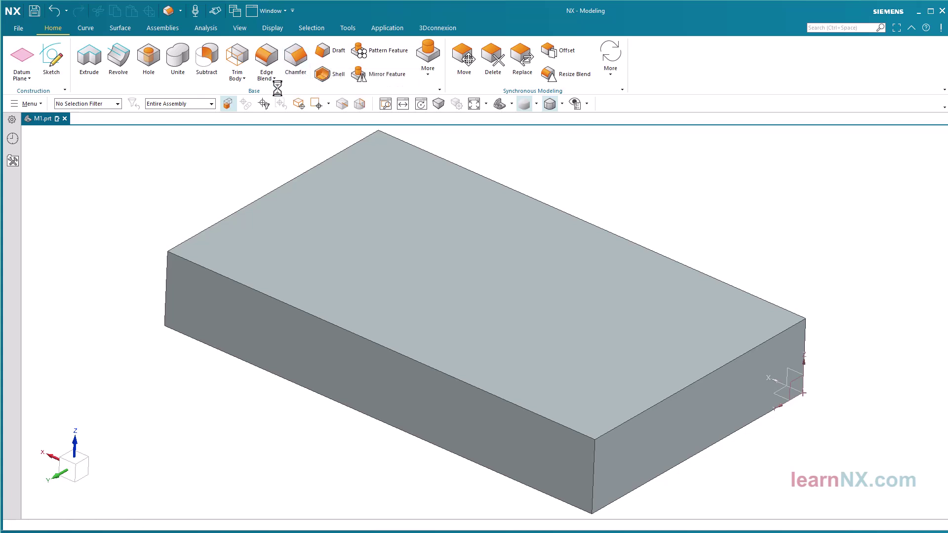
{"action": "key", "text": "Home"}
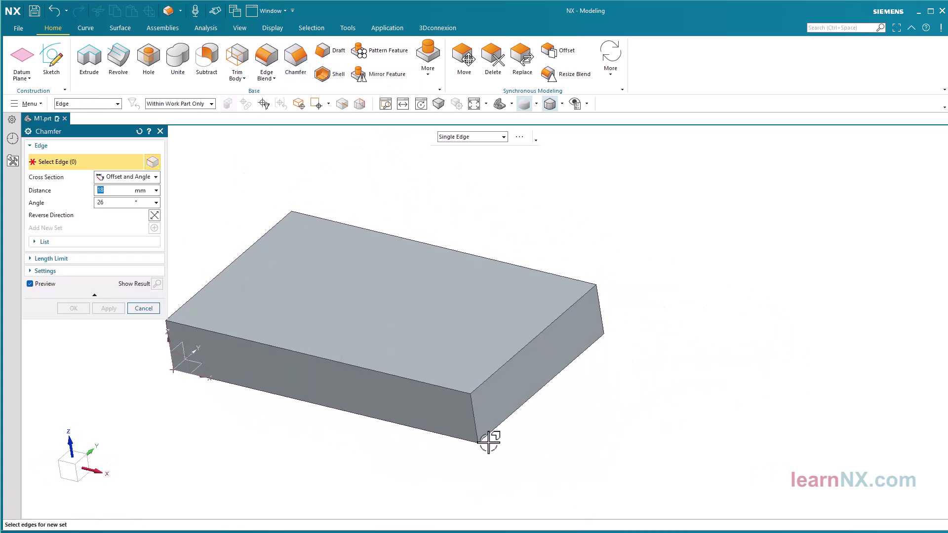
{"action": "left_click", "coordinate": [476, 428]}
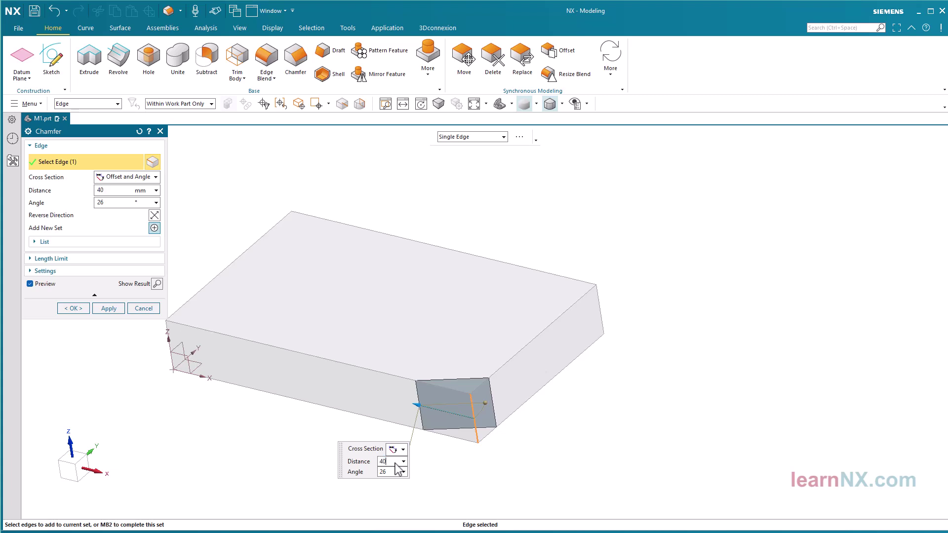
{"action": "key", "text": "Return"}
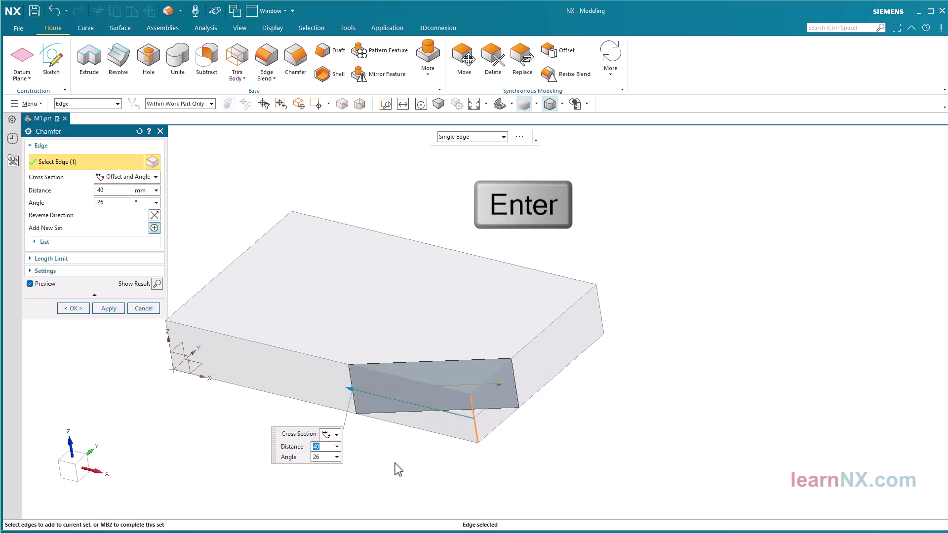
{"action": "left_click", "coordinate": [319, 457]}
{"action": "type", "text": "3"}
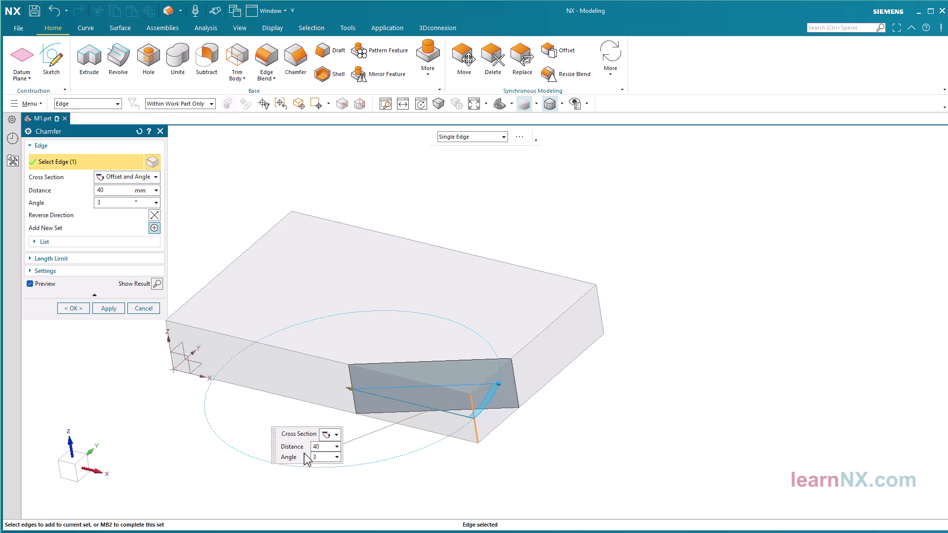
{"action": "type", "text": "0"}
{"action": "key", "text": "Return"}
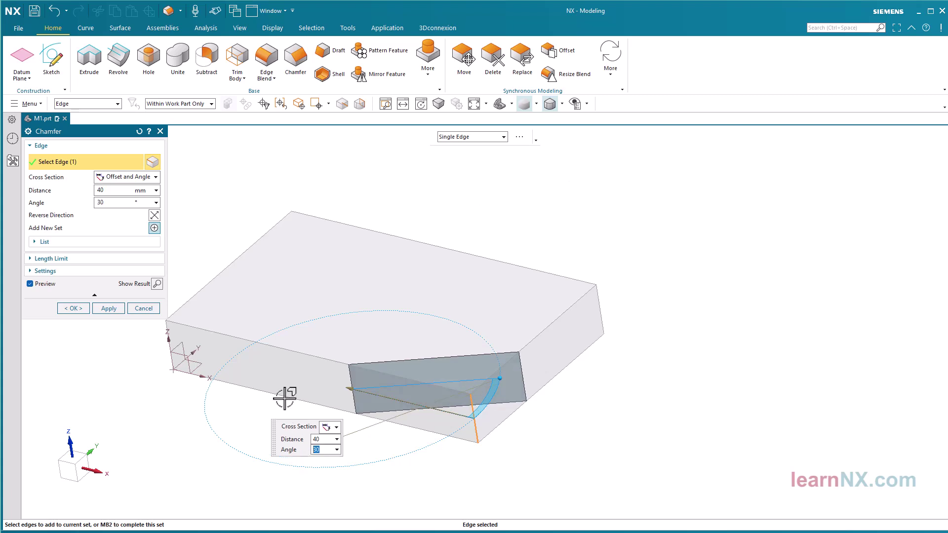
{"action": "left_click", "coordinate": [154, 216]}
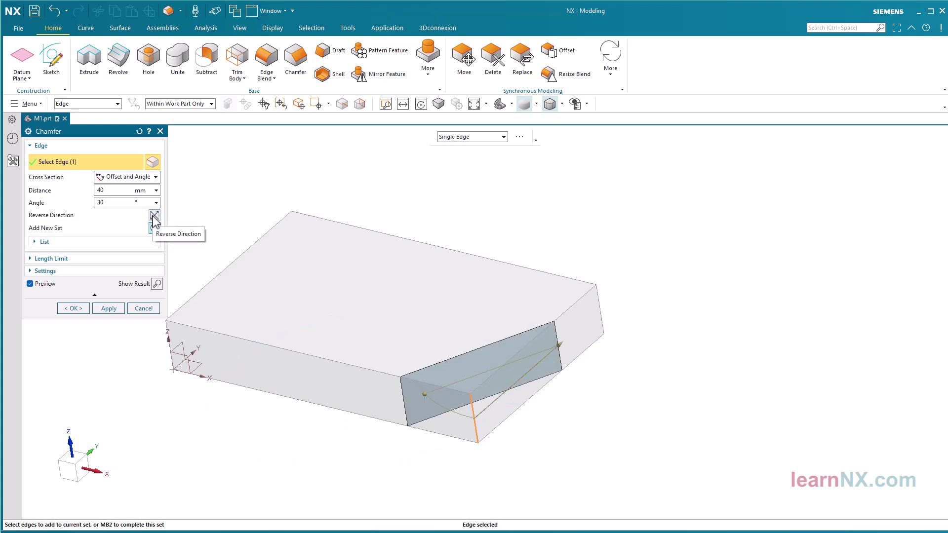
{"action": "left_click", "coordinate": [73, 309]}
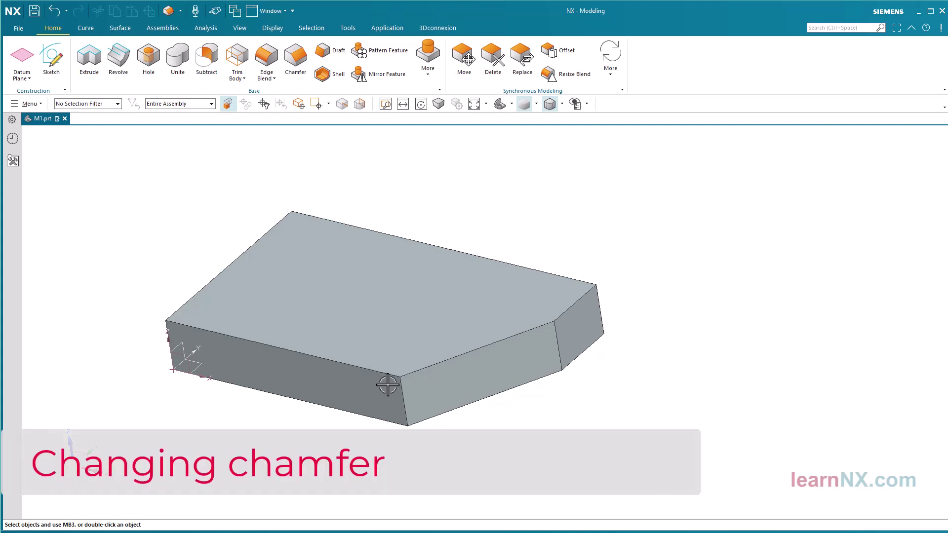
Reopen the corner chamfer for editing, accept its settings and save the part.
{"action": "double_click", "coordinate": [419, 394]}
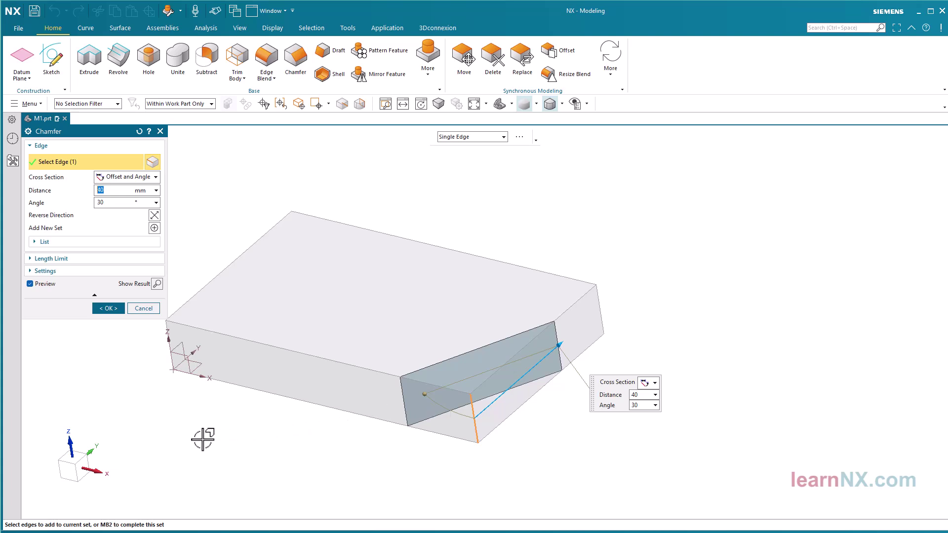
{"action": "left_click", "coordinate": [107, 309]}
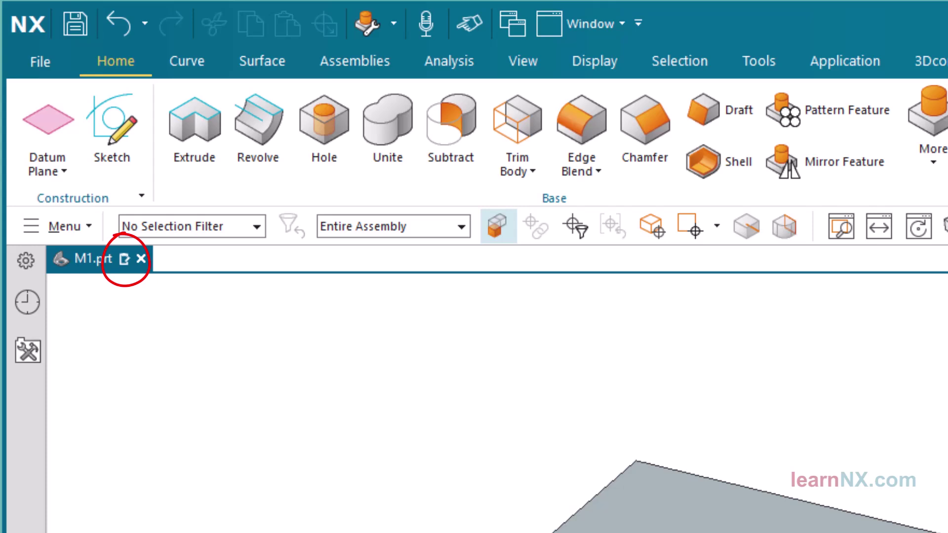
{"action": "left_click", "coordinate": [70, 29]}
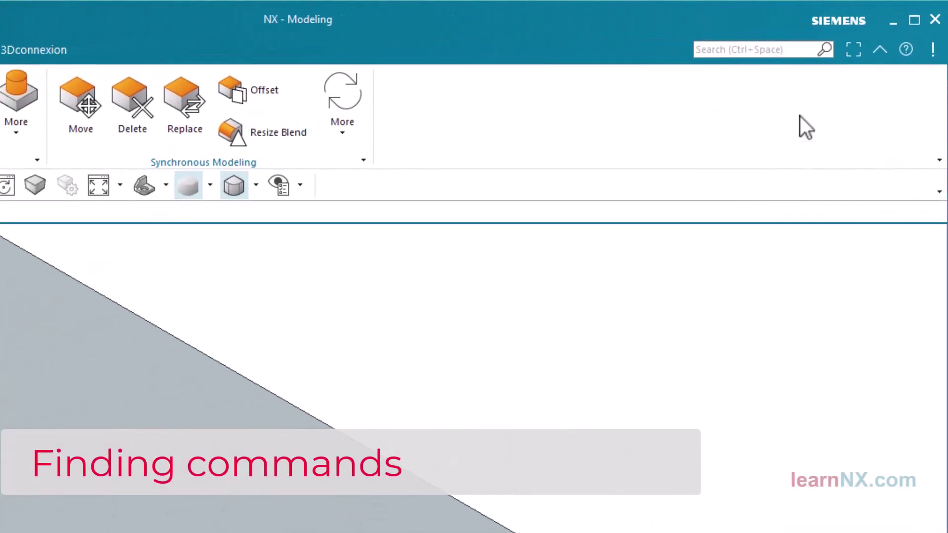
Search the commands for "block", examine the full result list with its menu paths and search settings, and close the search.
{"action": "left_click", "coordinate": [760, 49]}
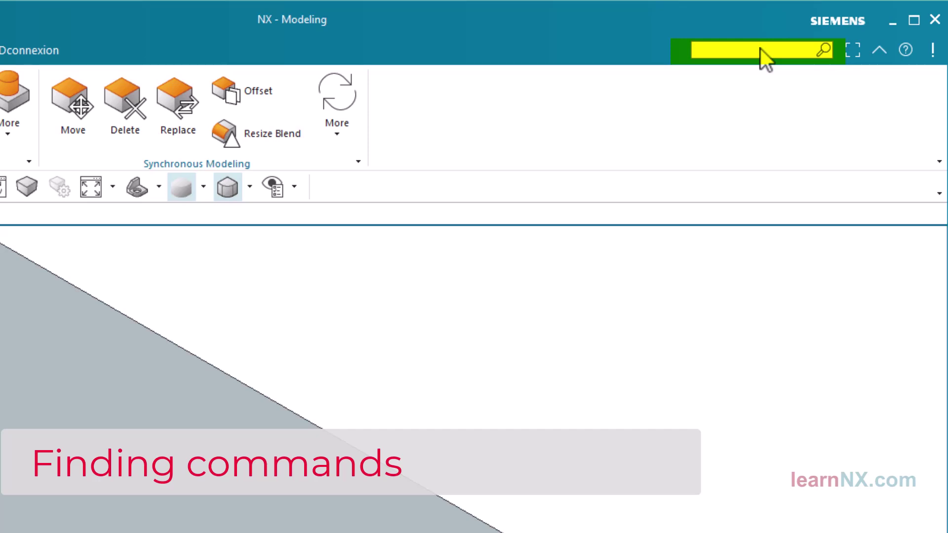
{"action": "type", "text": "blo"}
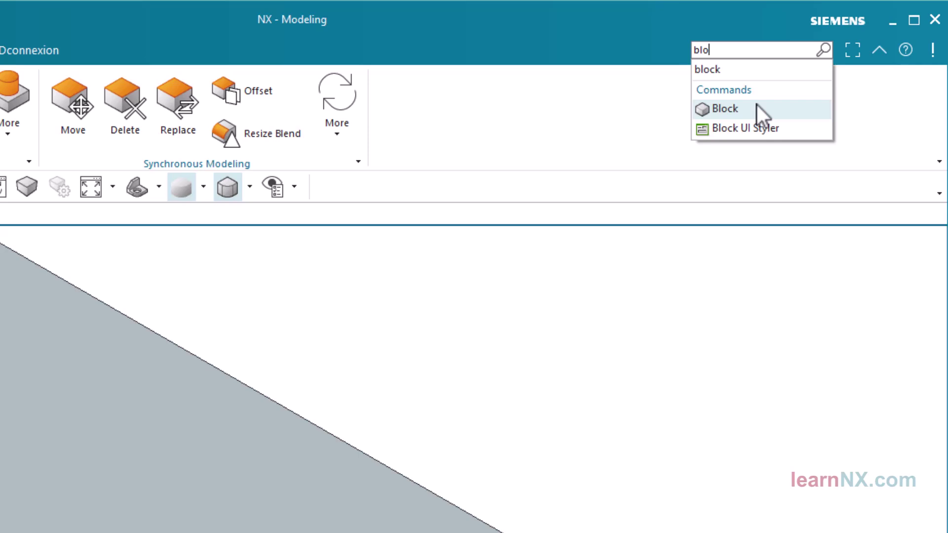
{"action": "left_click", "coordinate": [760, 77]}
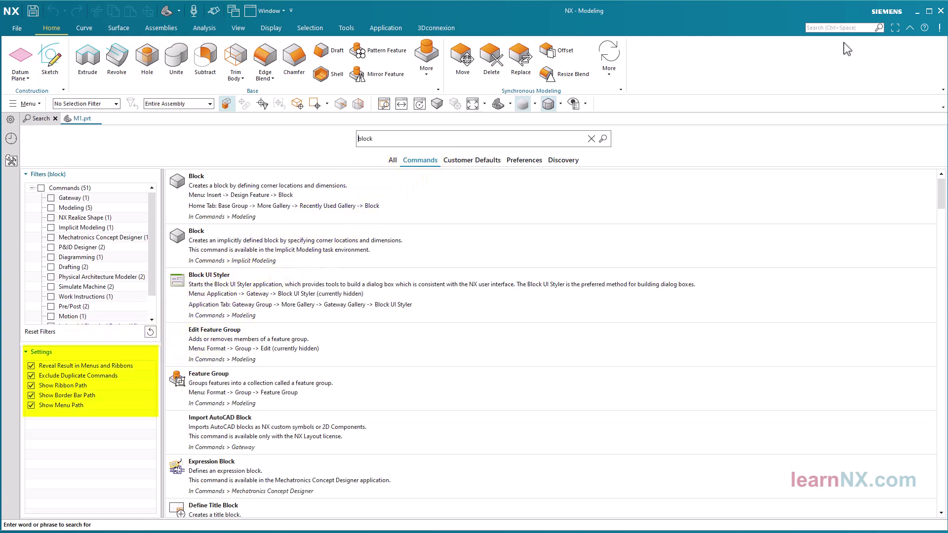
{"action": "mouse_move", "coordinate": [447, 209]}
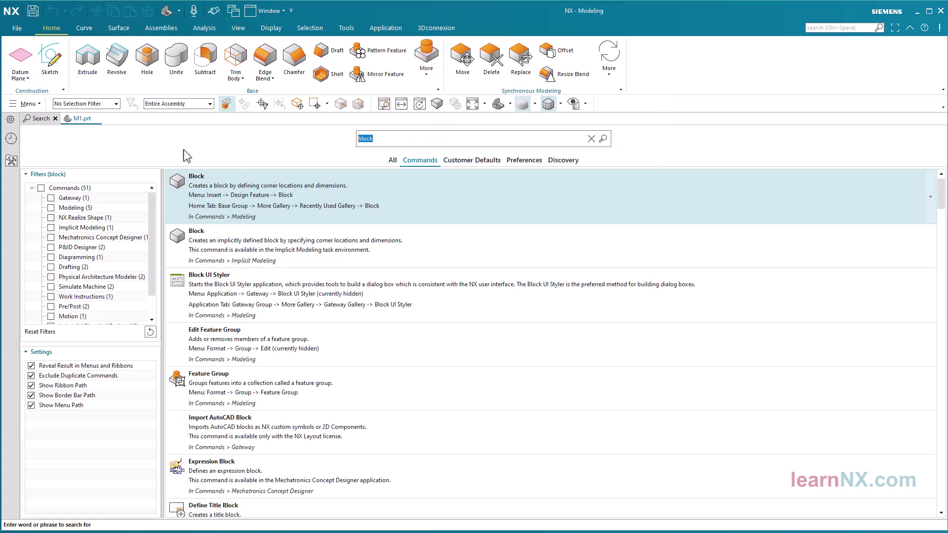
{"action": "left_click", "coordinate": [55, 118]}
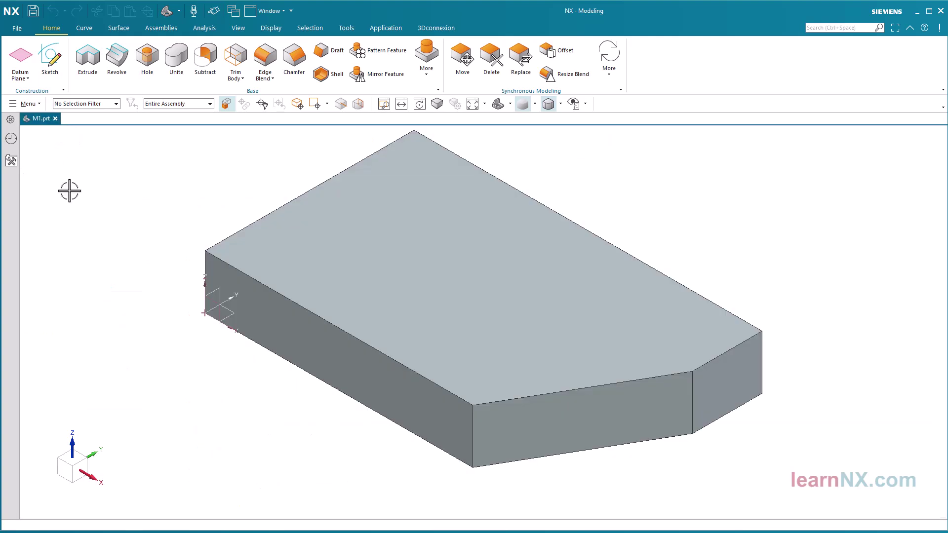